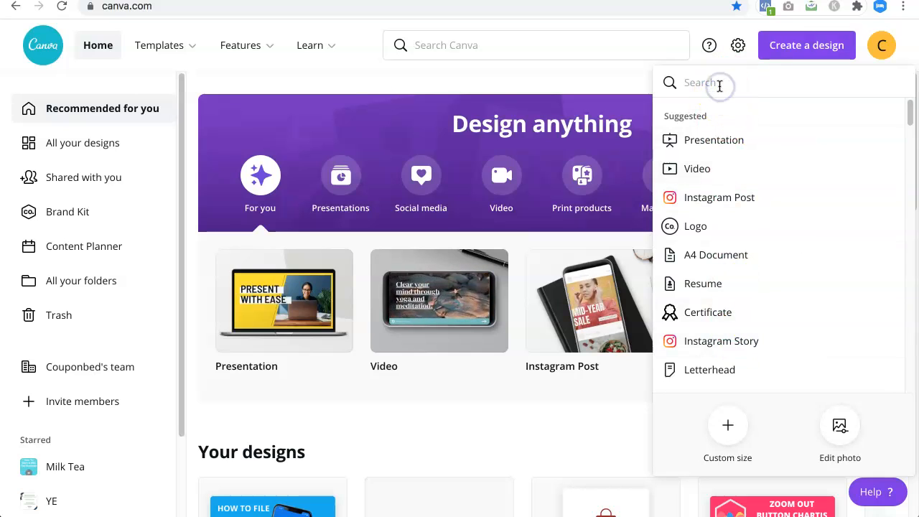
- Search the design types for "youtube" and create a new YouTube Channel Art design
text(youtube)
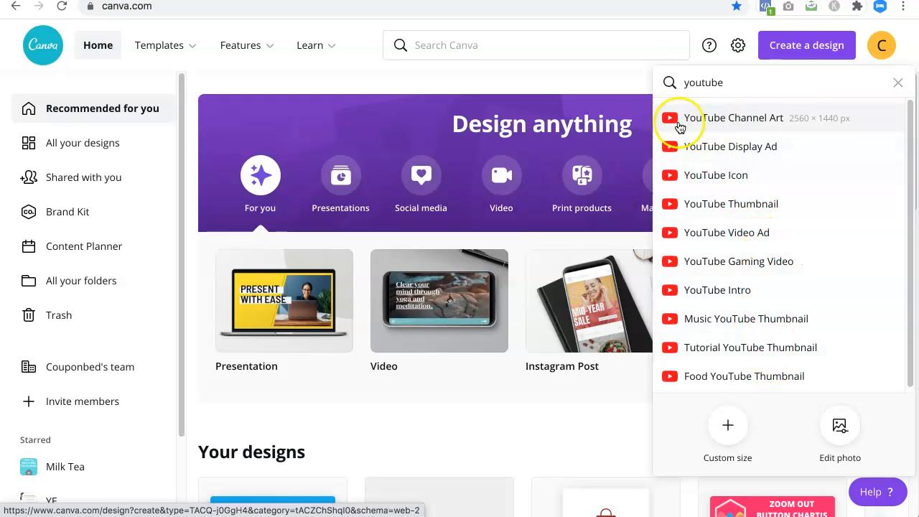
click(726, 127)
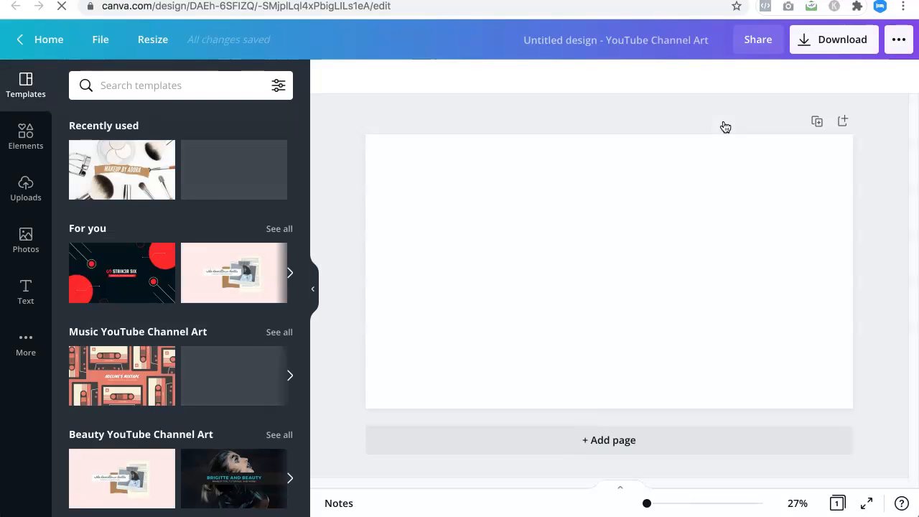
click(530, 156)
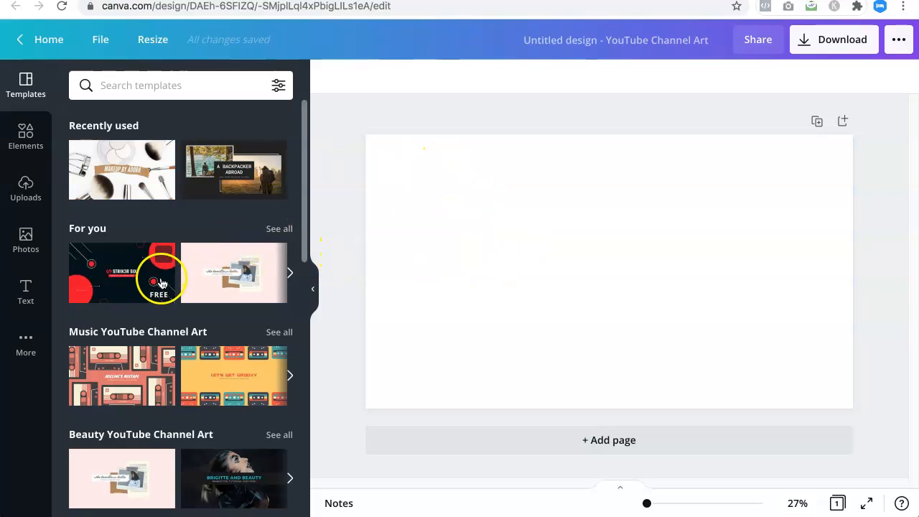
- Search the templates for "travel" and apply the "Life on the Road" template to the blank page
scroll(242, 333, down, 6)
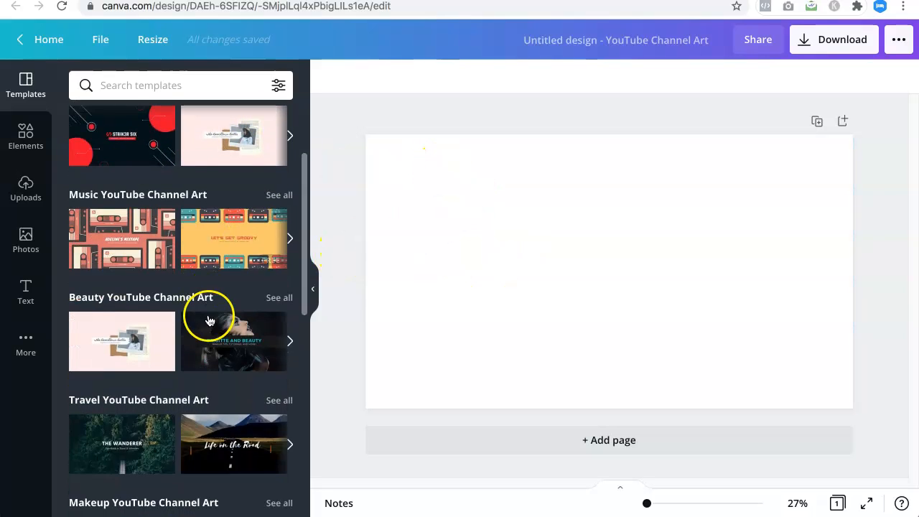
scroll(202, 313, down, 5)
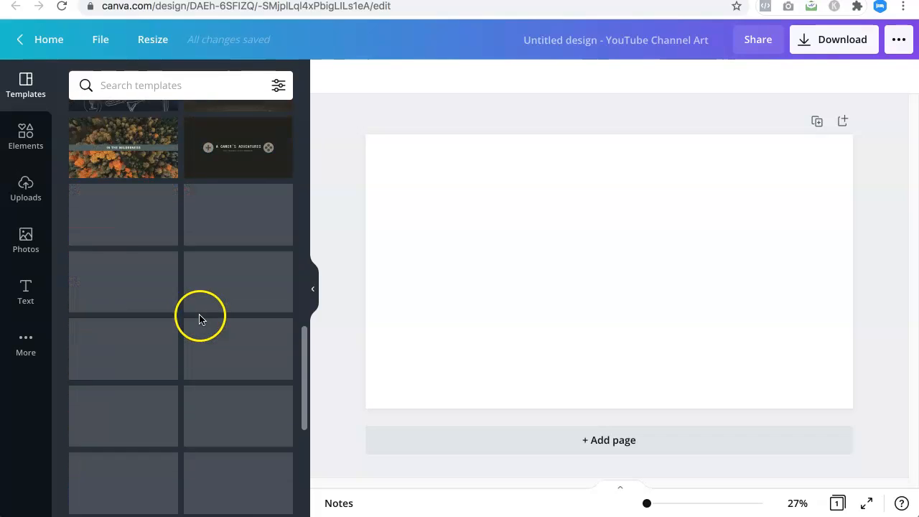
scroll(200, 315, up, 15)
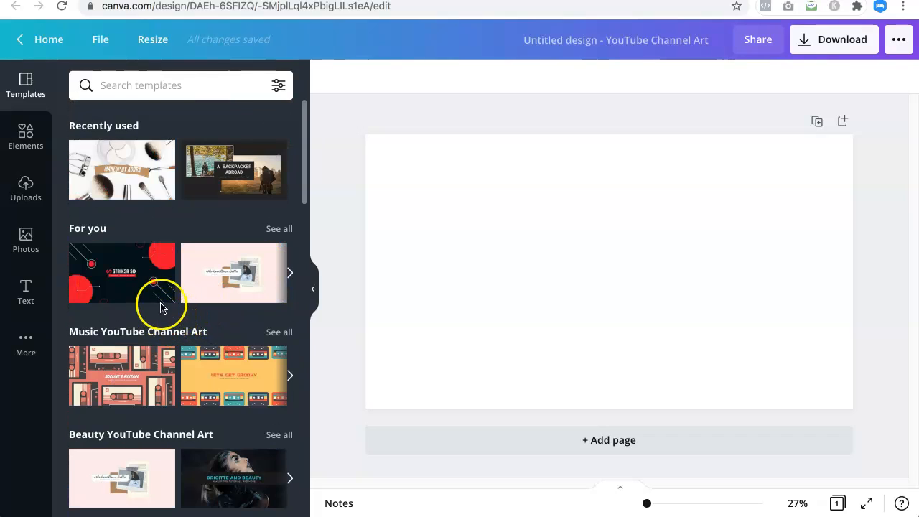
click(144, 81)
text(tr)
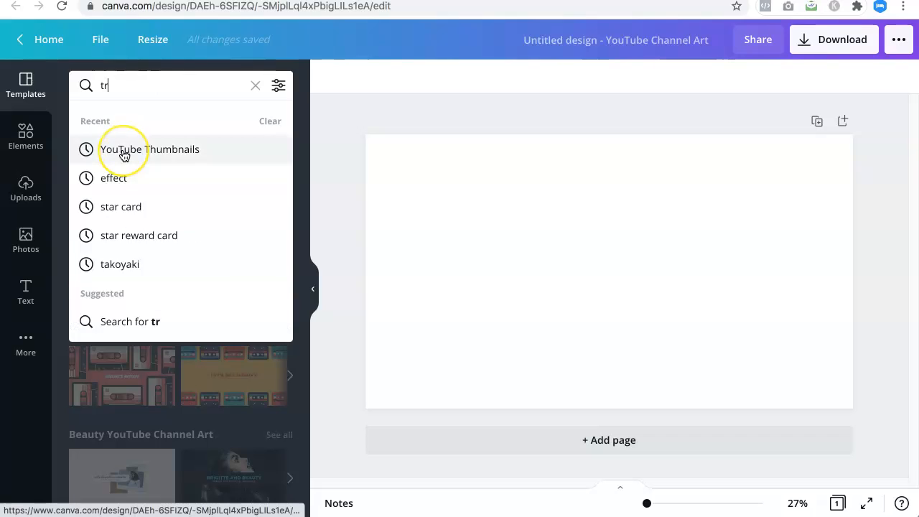
text(avel)
key(Return)
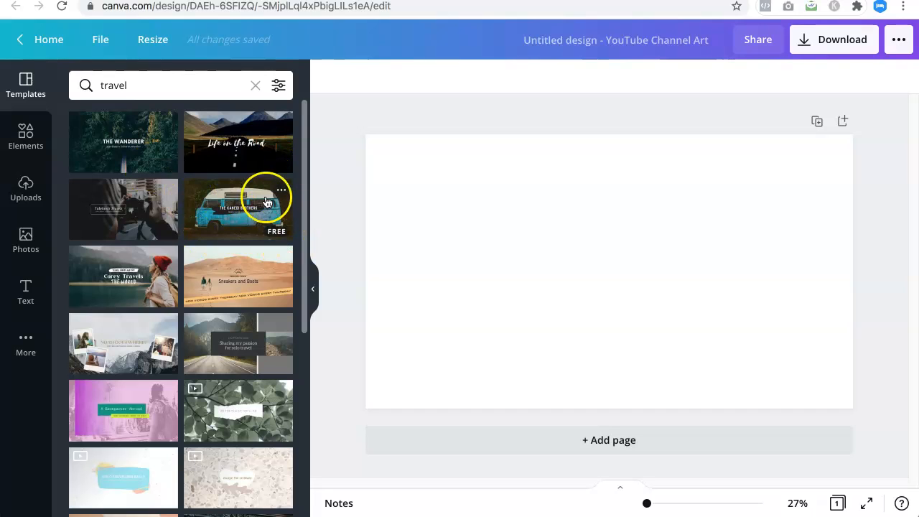
click(245, 148)
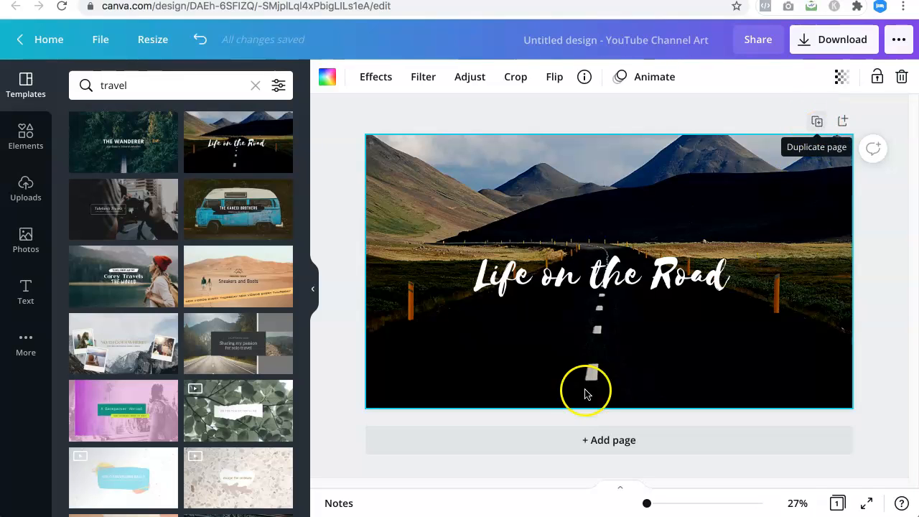
- Add a second page and apply the travel template with the blue camper van to it
click(589, 439)
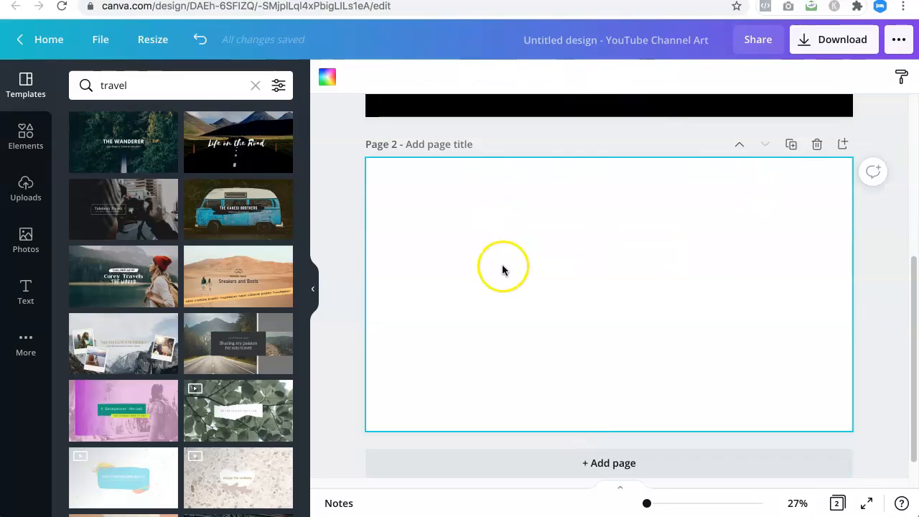
scroll(201, 281, down, 2)
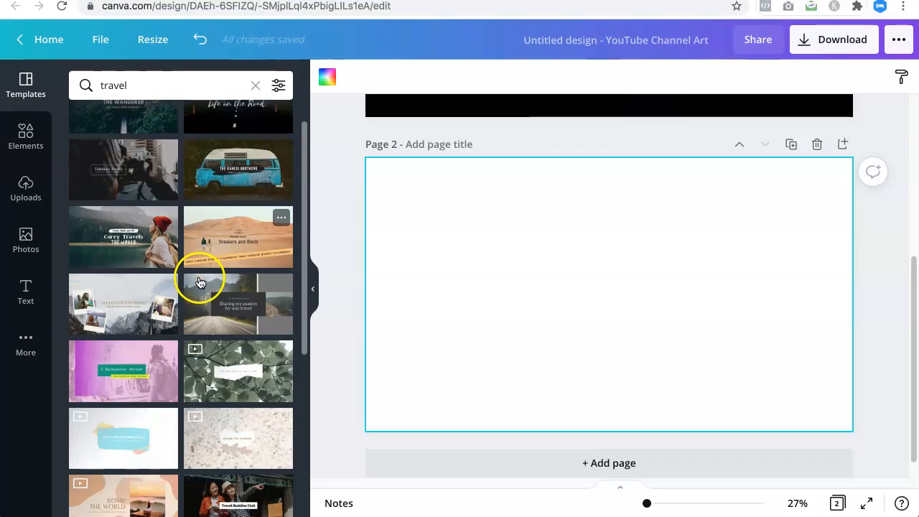
scroll(203, 281, down, 3)
scroll(220, 267, up, 4)
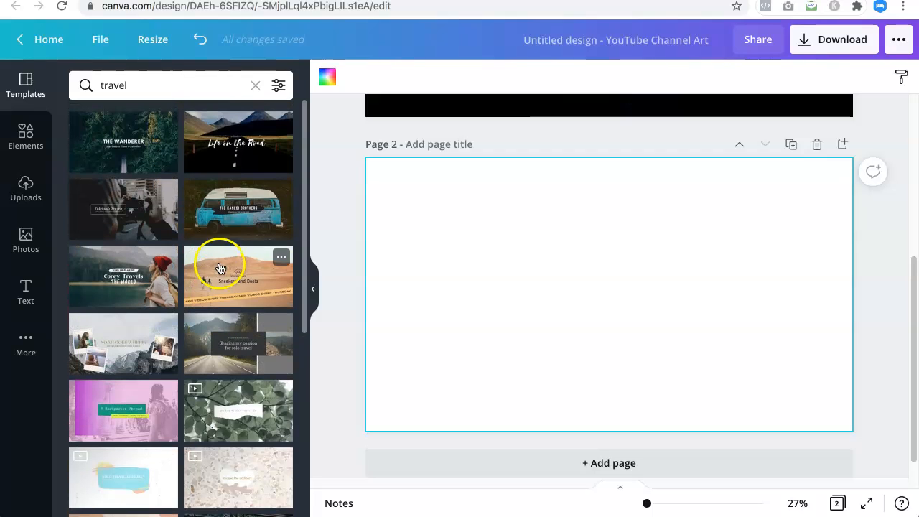
click(232, 210)
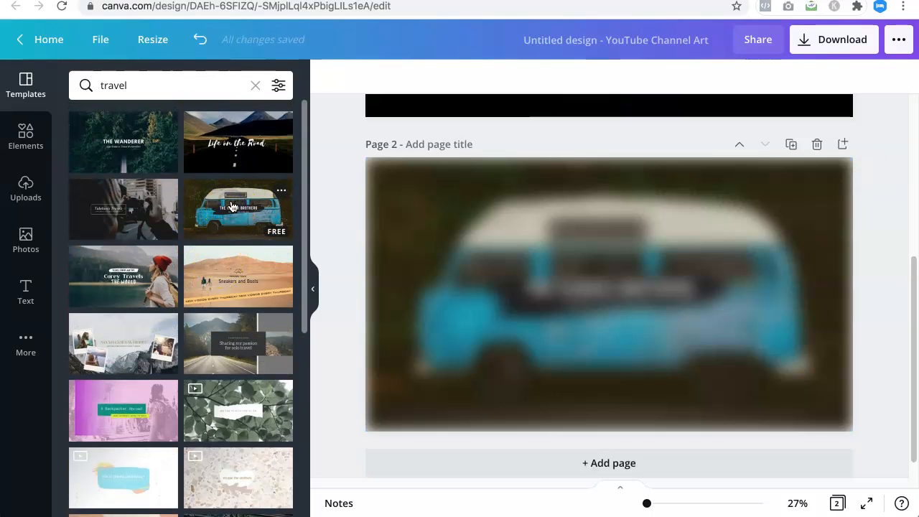
click(405, 240)
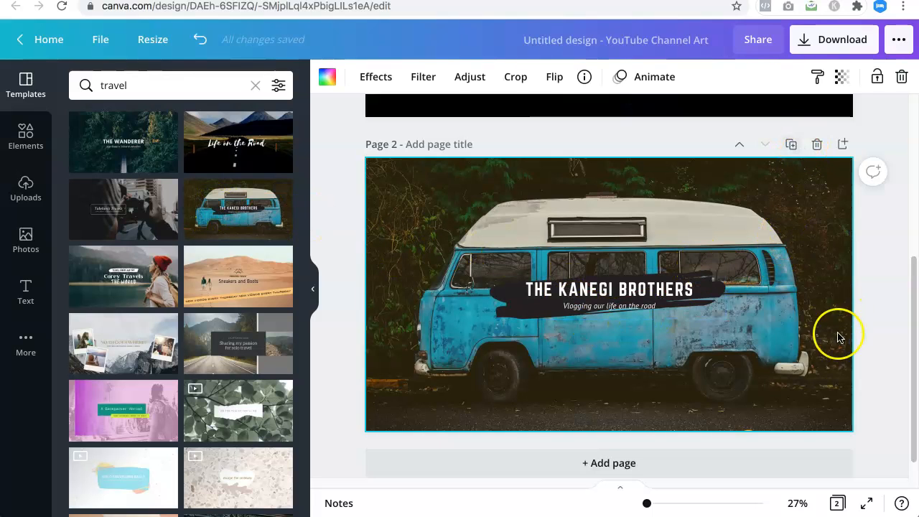
- Add a third page and apply the orange-red "Travels the World" template to it
click(622, 462)
scroll(260, 342, down, 4)
scroll(260, 342, down, 1)
scroll(248, 327, down, 3)
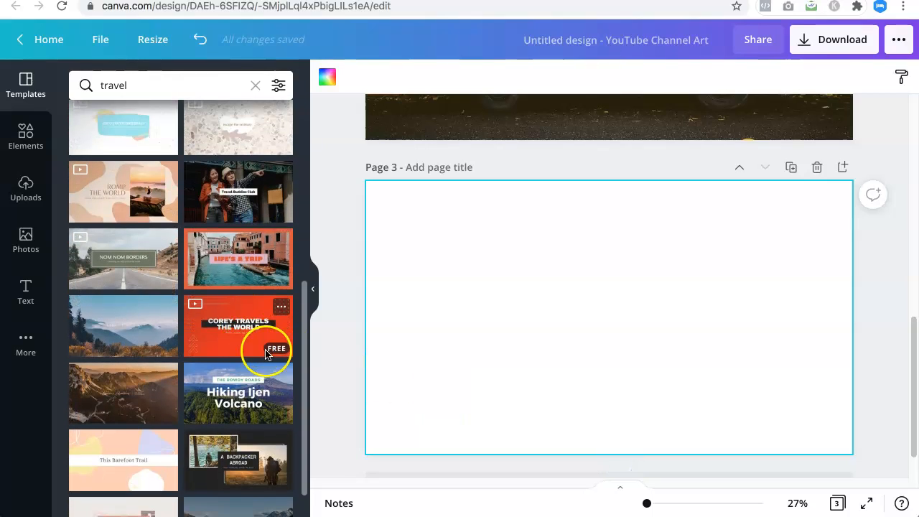
click(240, 329)
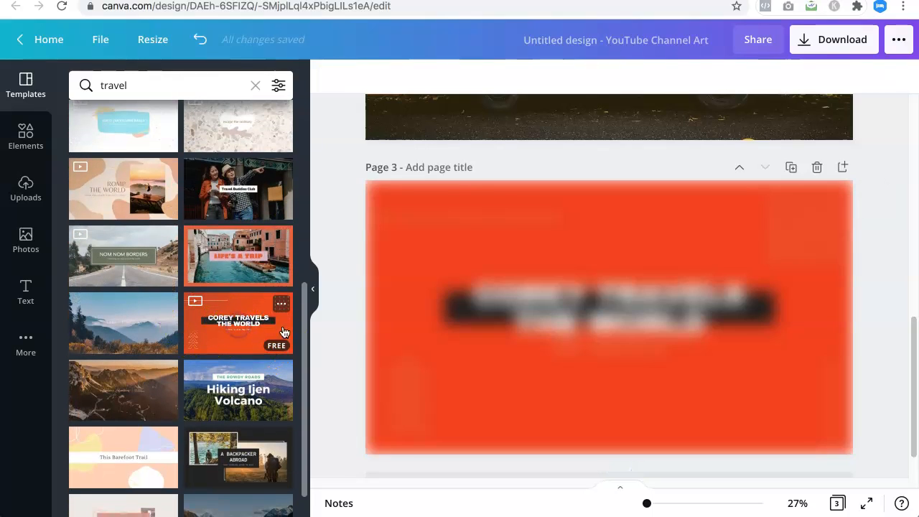
click(604, 148)
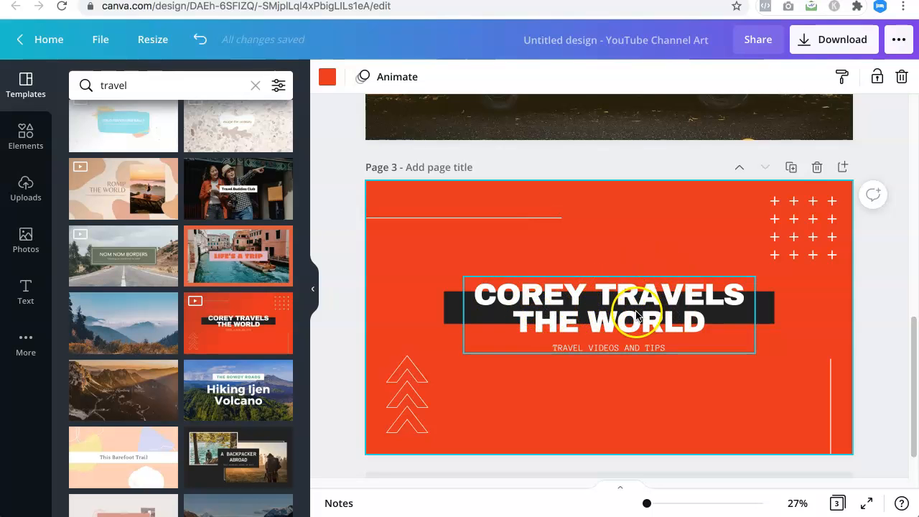
- Return to page 1 and search the design elements for "car"
scroll(701, 243, up, 10)
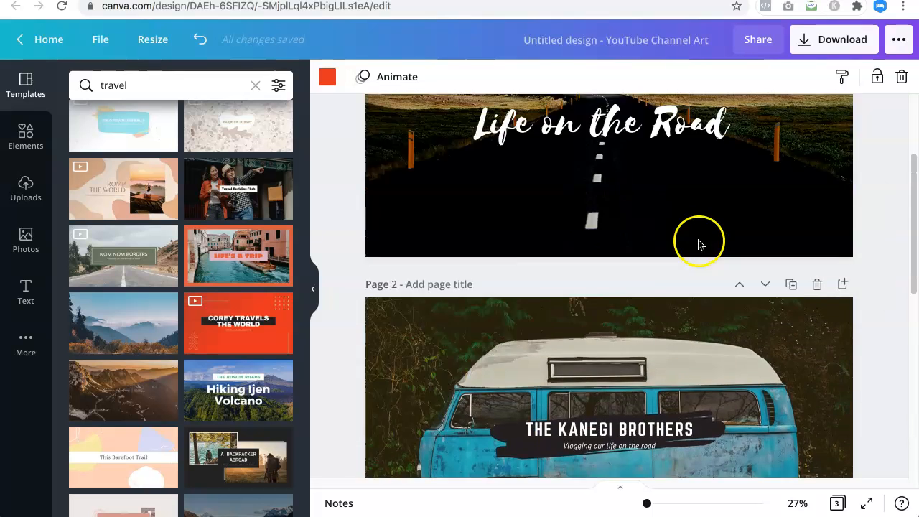
click(625, 292)
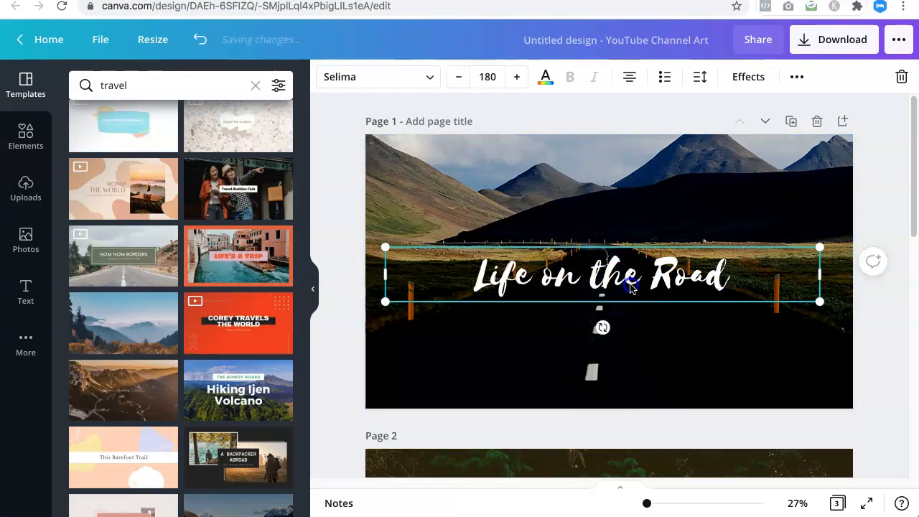
click(630, 284)
click(648, 196)
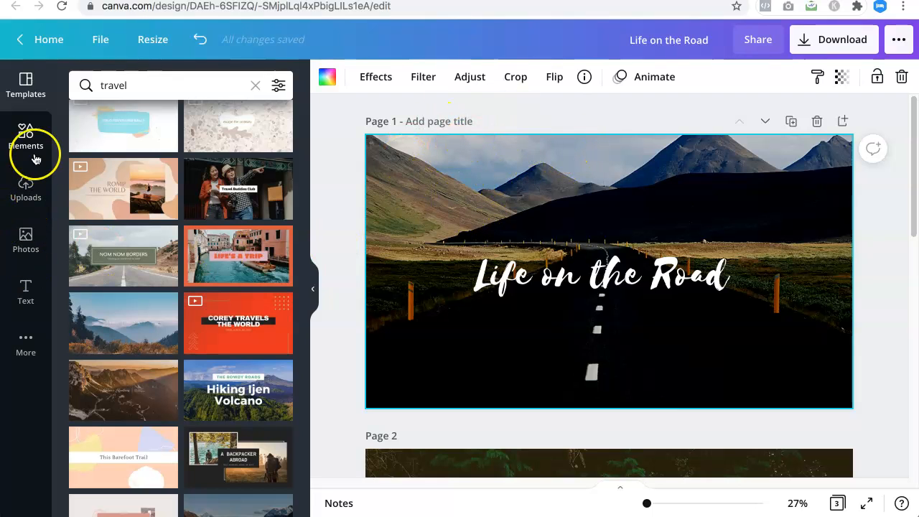
click(26, 129)
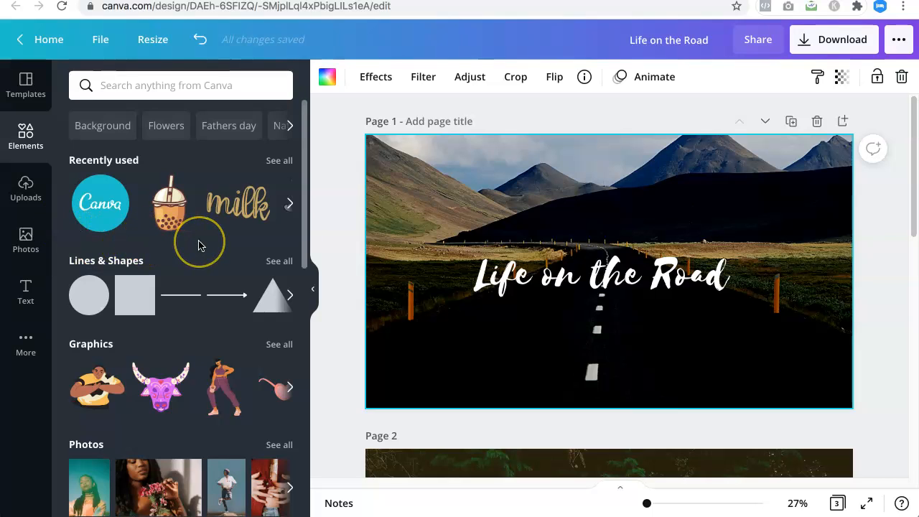
click(164, 84)
text(pl)
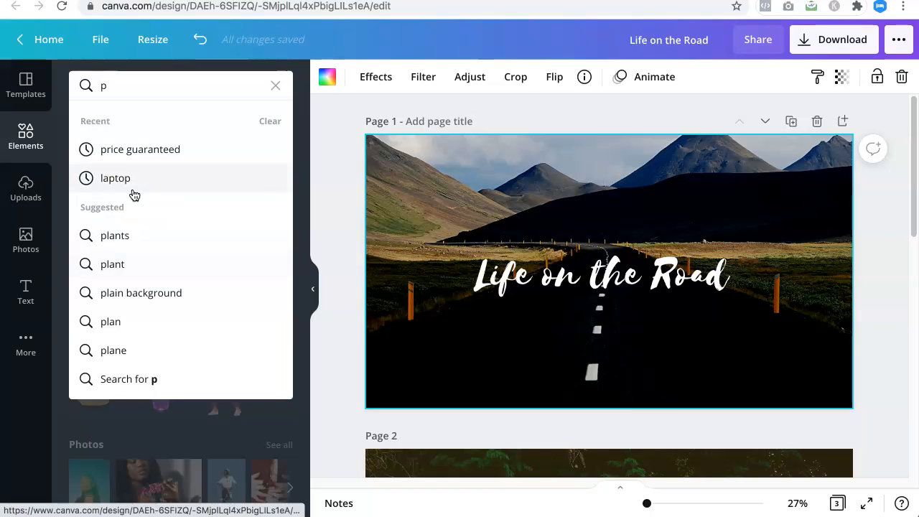
key(BackSpace)
key(BackSpace)
text(car)
click(134, 194)
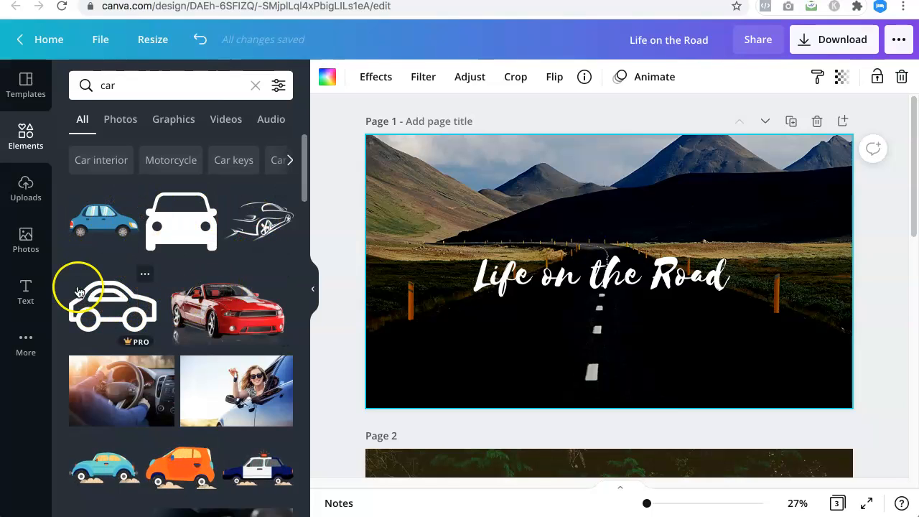
- Add the orange cartoon car to page 1, shrink it to about 285 × 170, and place it on the horizon above the title's first word
scroll(158, 293, down, 2)
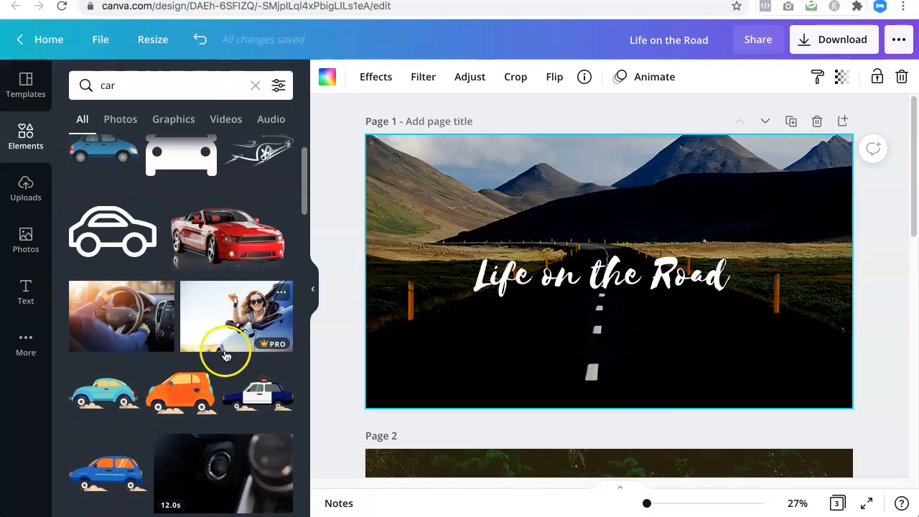
scroll(115, 394, down, 2)
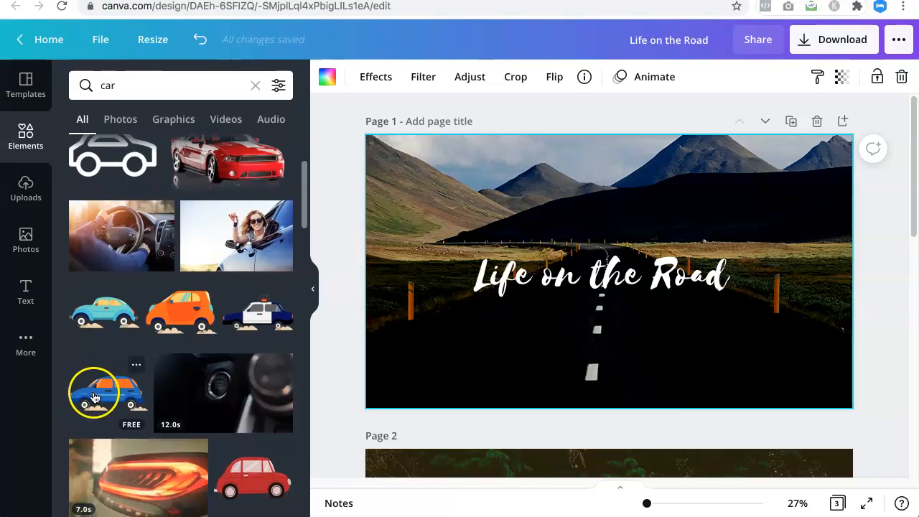
click(185, 313)
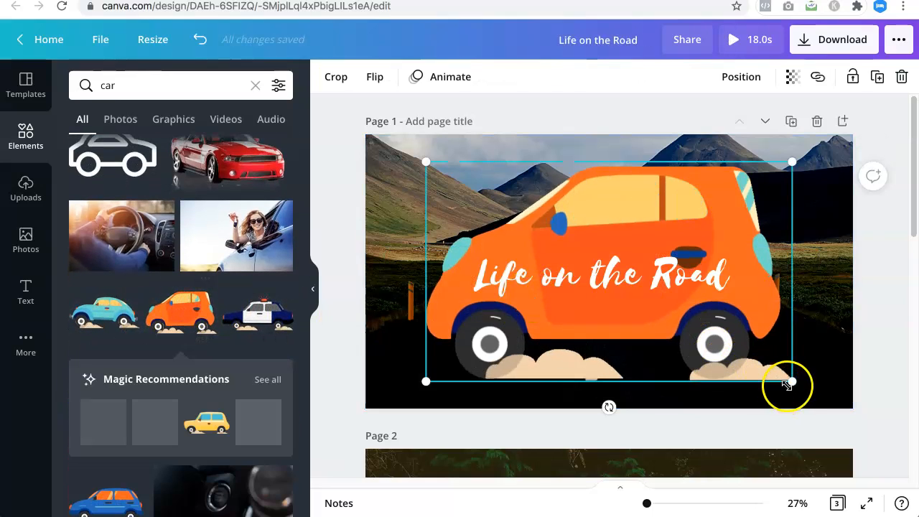
drag(790, 383, 534, 219)
click(665, 416)
click(566, 182)
drag(571, 183, 515, 212)
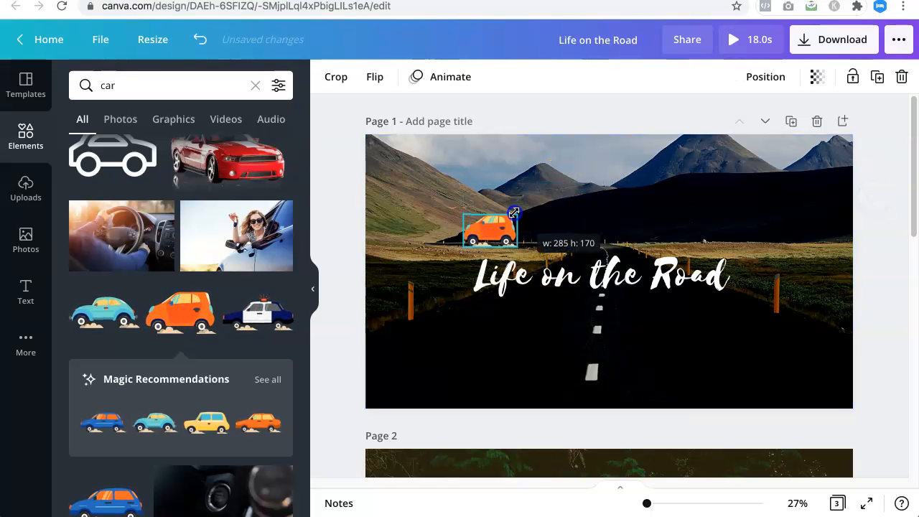
click(639, 210)
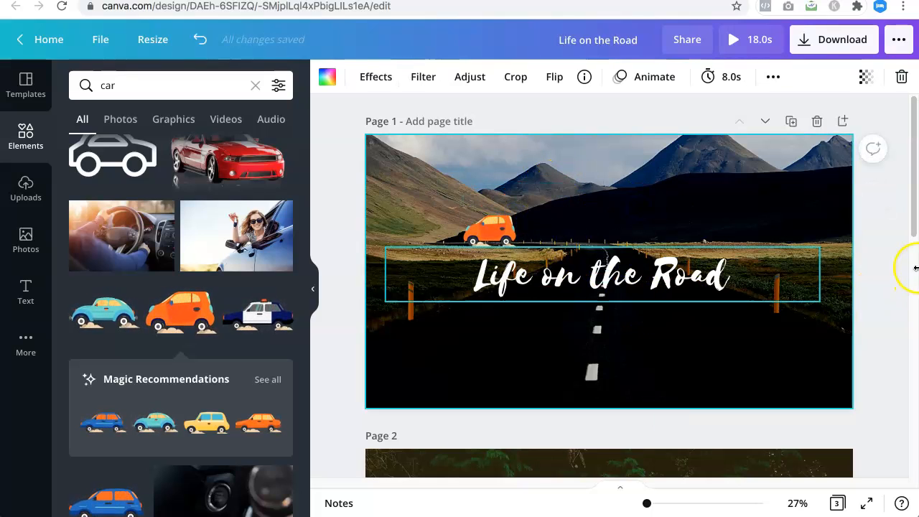
click(883, 241)
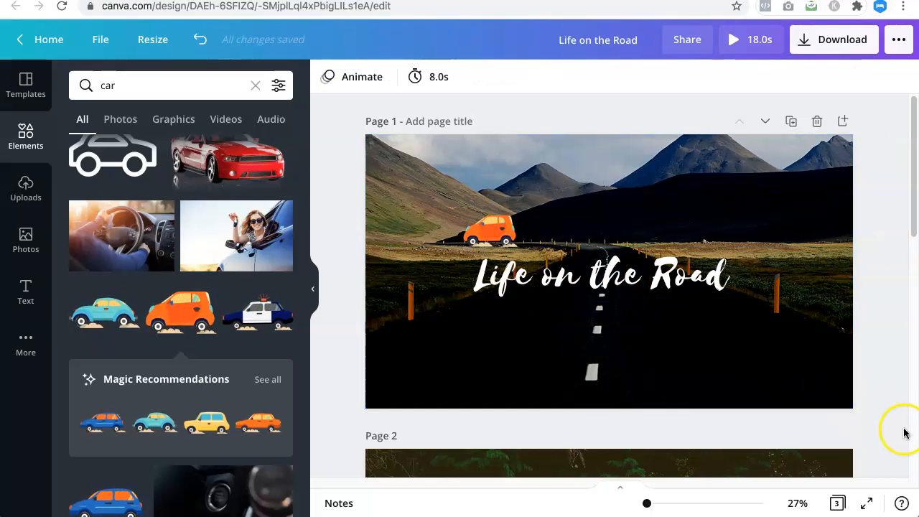
scroll(903, 347, down, 5)
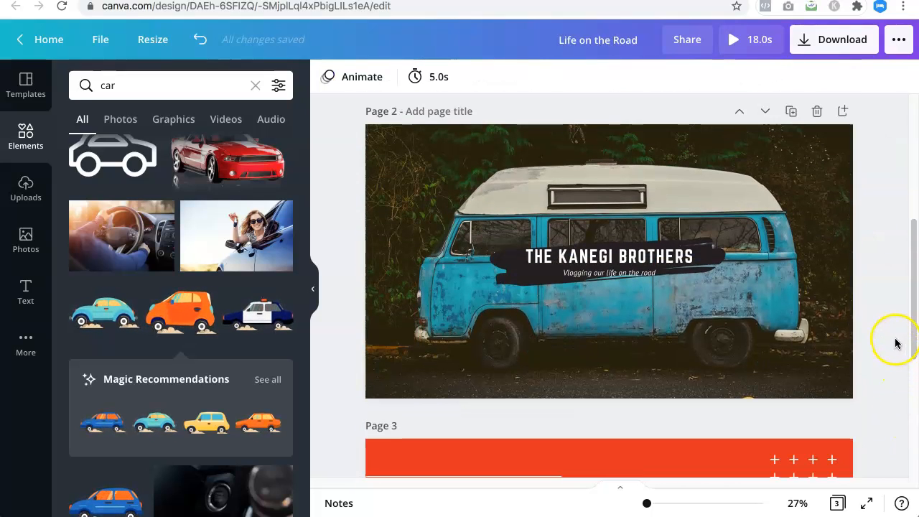
scroll(810, 319, up, 5)
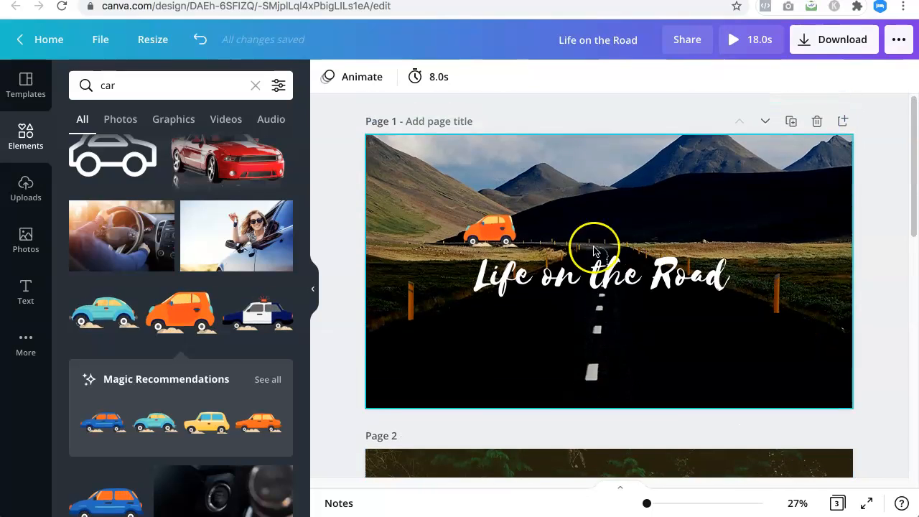
double_click(595, 273)
click(634, 208)
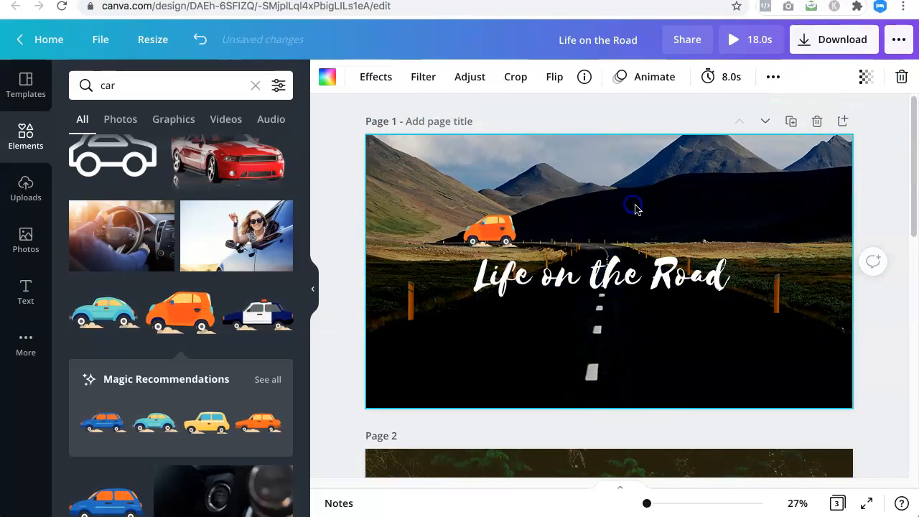
- Change the font of the "Life on the Road" title on page 1 to Archivo Black
click(638, 284)
click(399, 85)
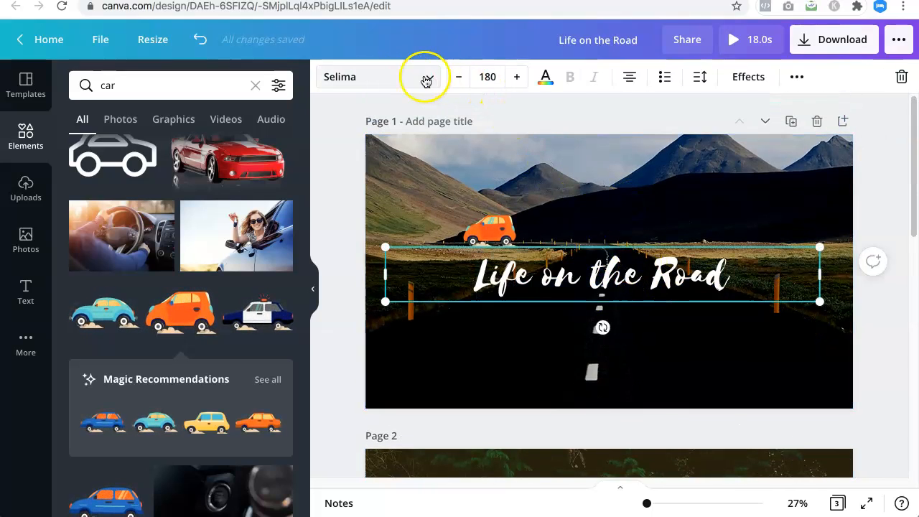
click(426, 79)
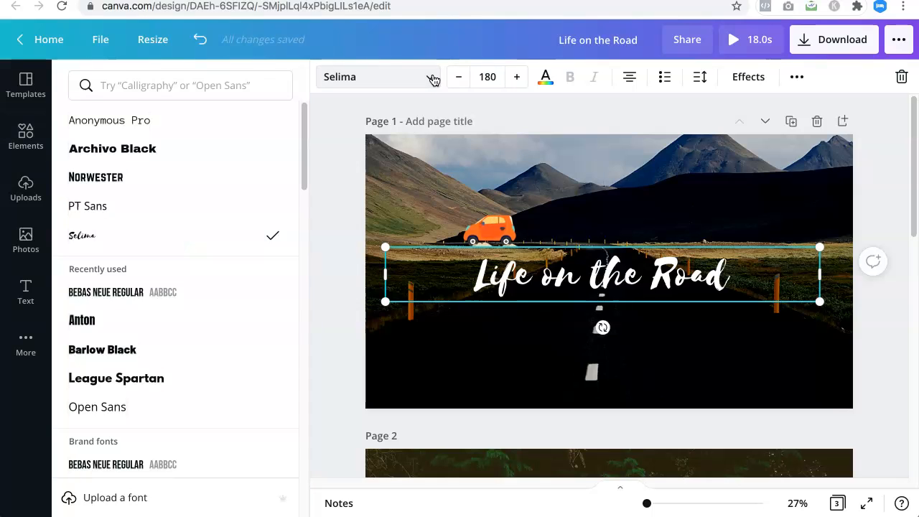
click(99, 154)
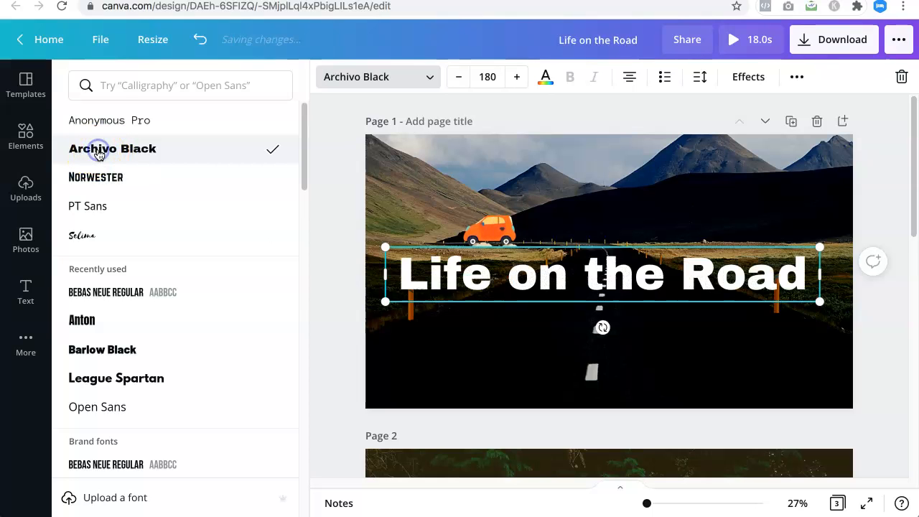
key(Escape)
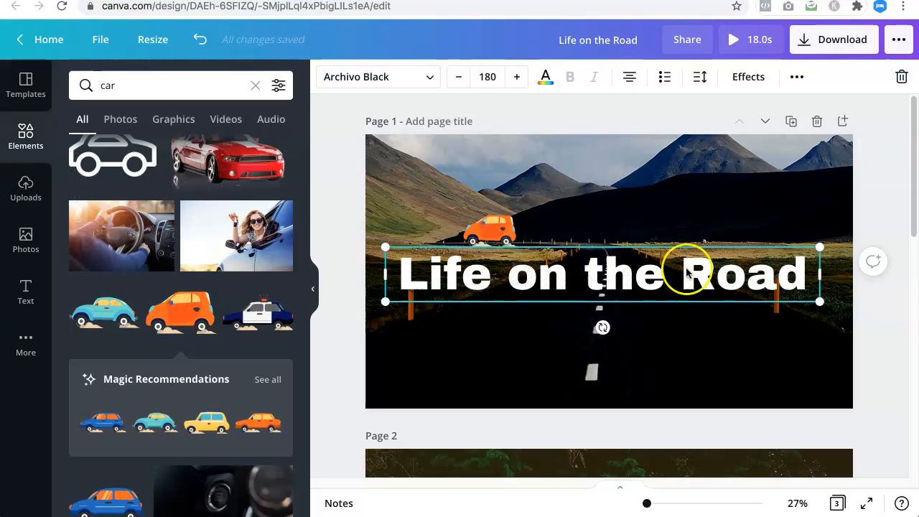
click(903, 333)
click(681, 284)
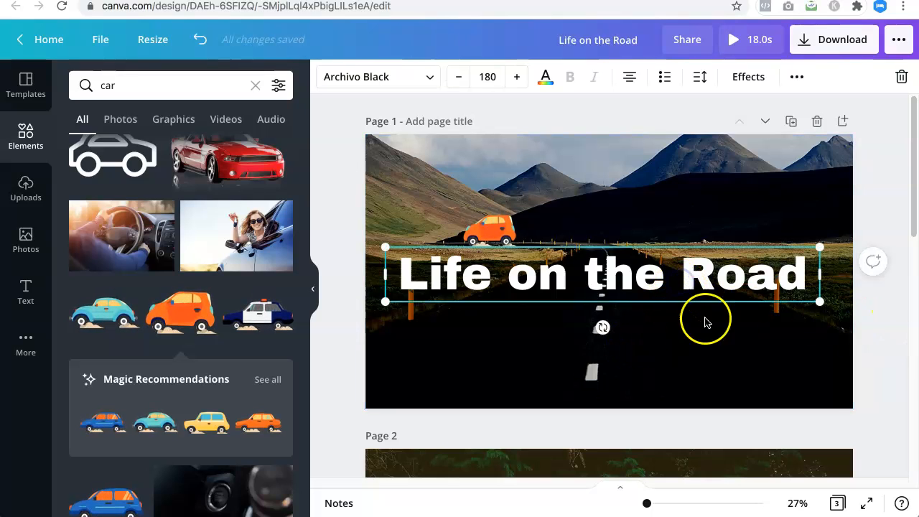
key(Escape)
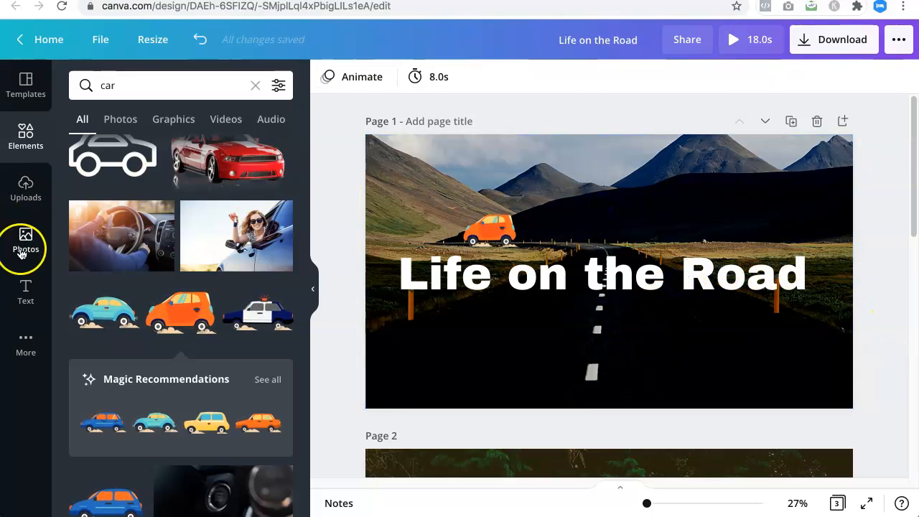
- Add a subheading text box to page 1 and move it just below the "Life on the Road" title
click(28, 293)
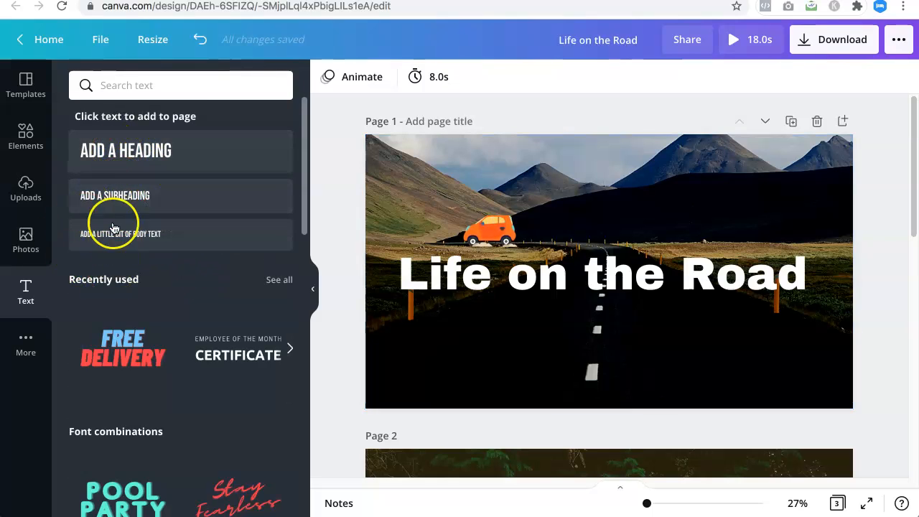
click(116, 195)
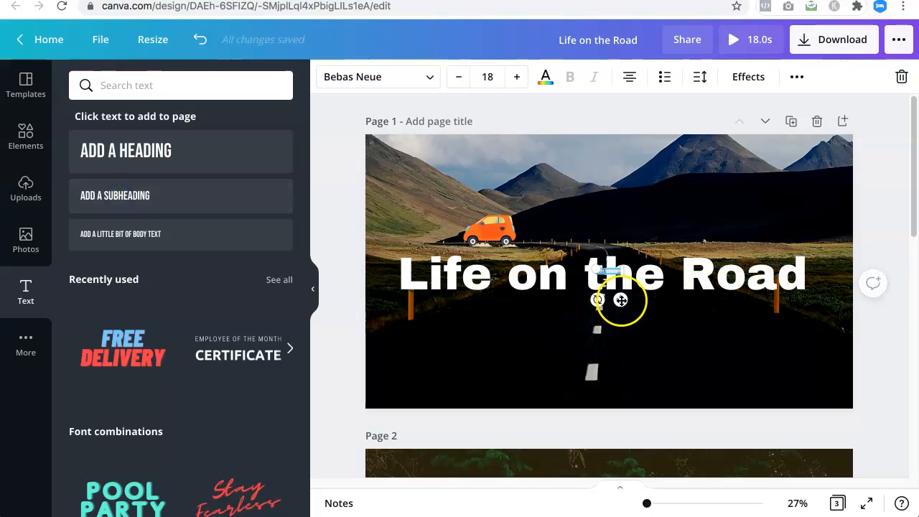
drag(623, 339, 622, 343)
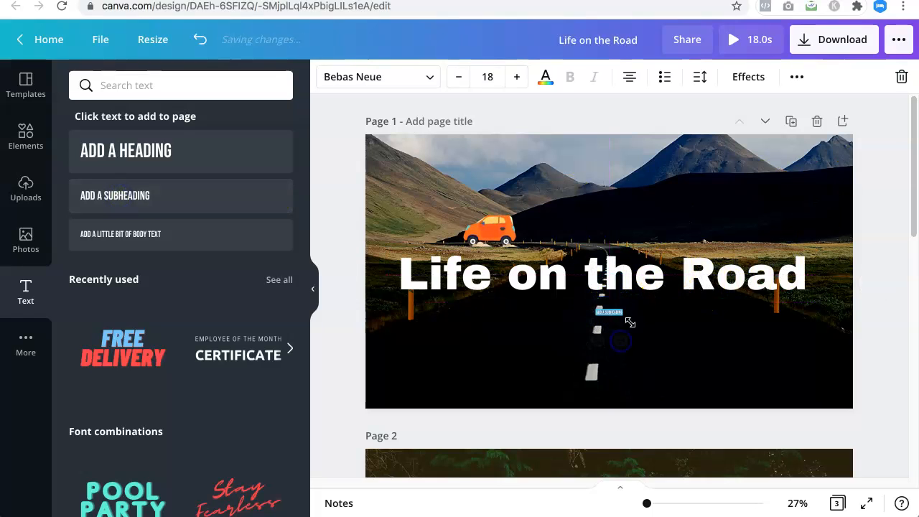
click(629, 273)
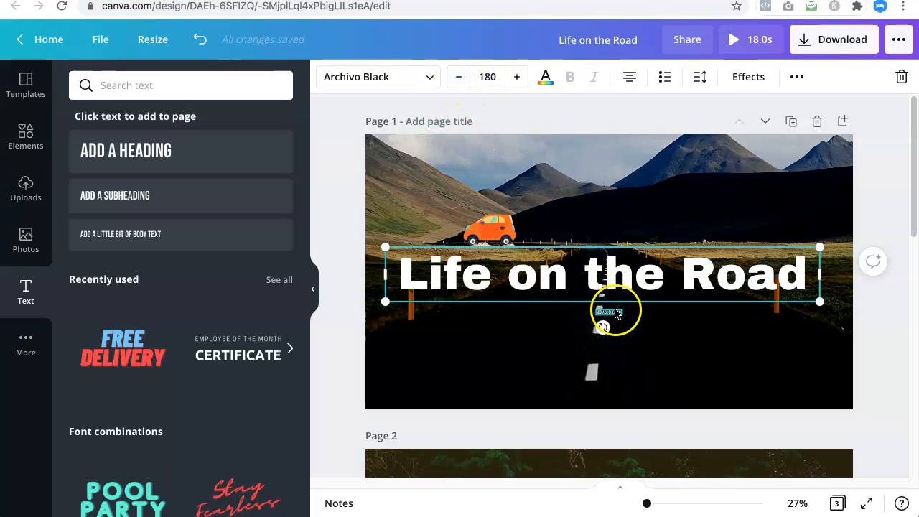
click(611, 312)
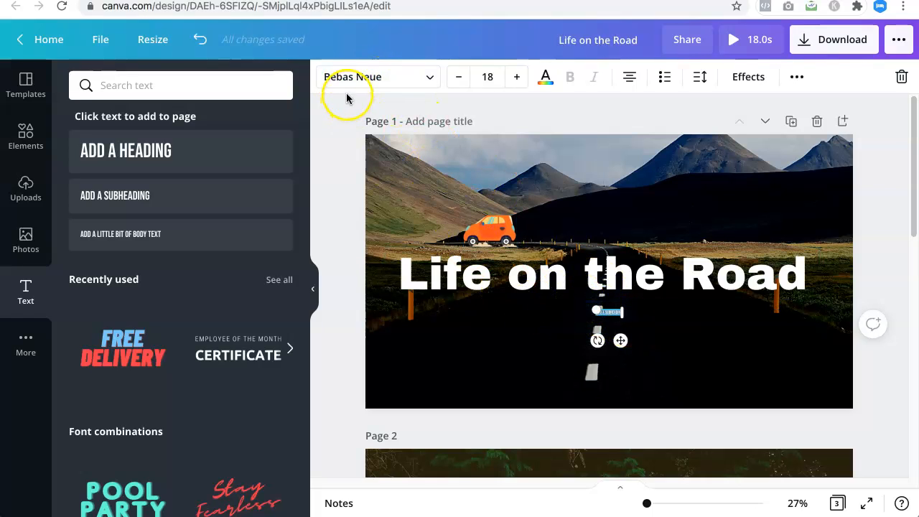
- Copy the text style of the "Life on the Road" title onto the new subheading
click(564, 274)
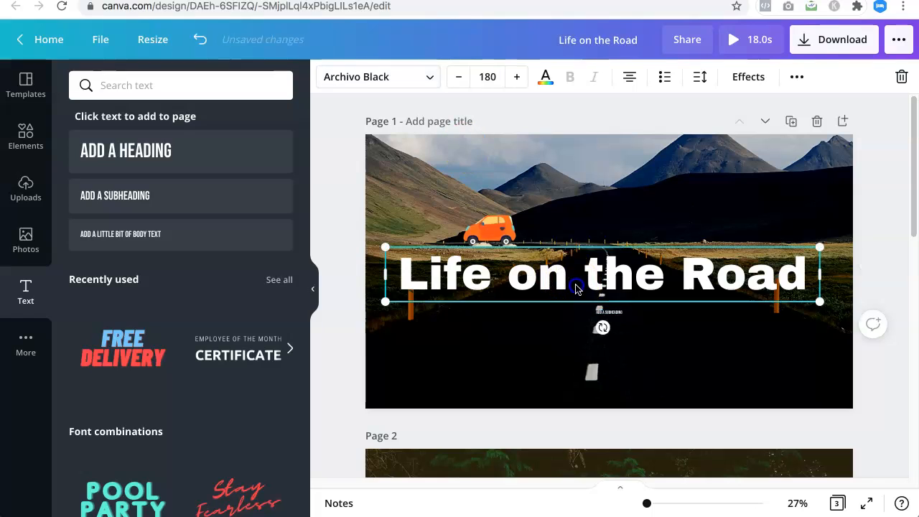
click(313, 291)
click(491, 319)
click(505, 266)
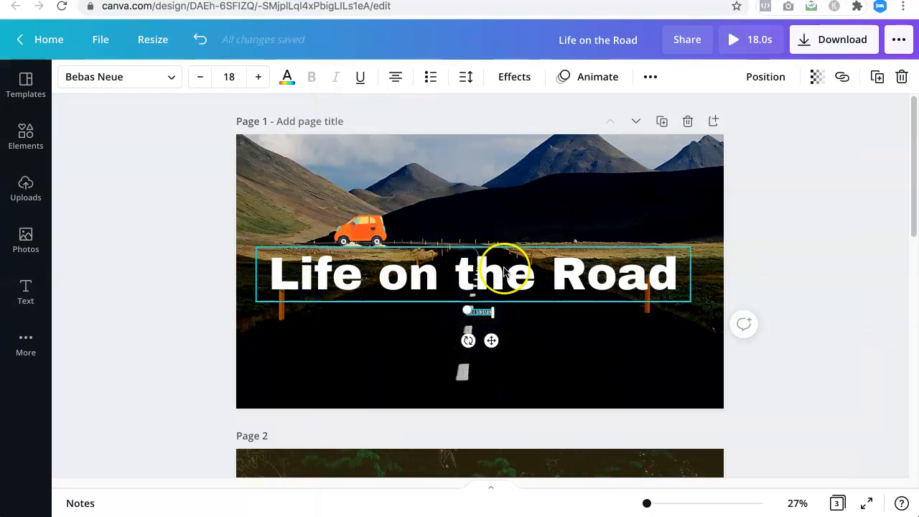
click(652, 77)
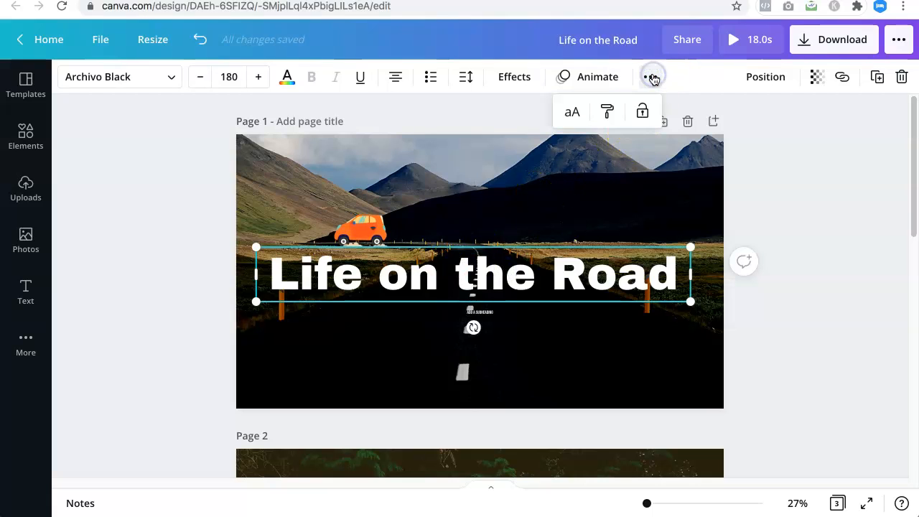
click(608, 112)
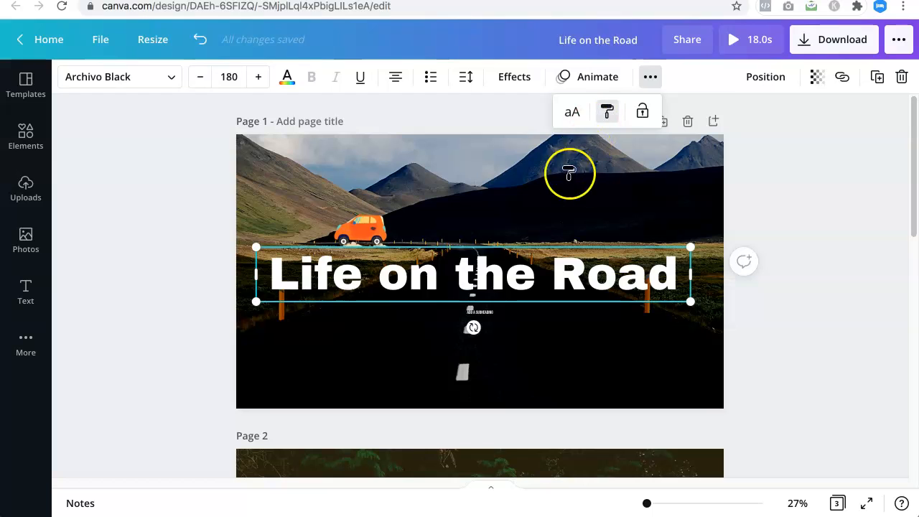
click(480, 313)
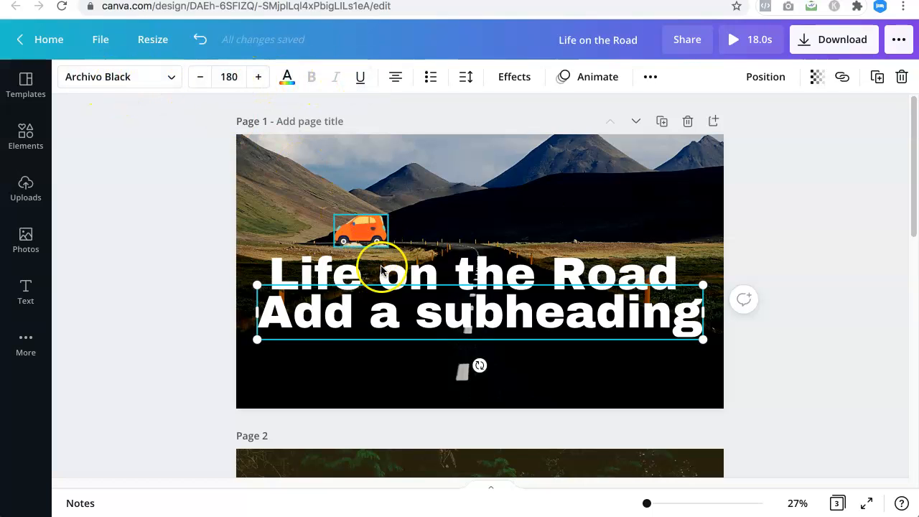
- Set the subheading's font size to 100
click(230, 77)
click(232, 77)
key(Return)
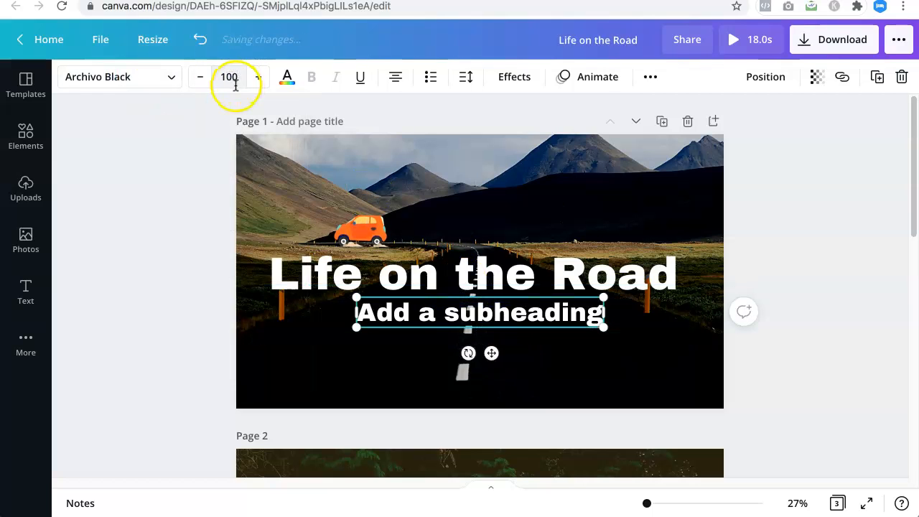
click(601, 172)
- Replace the subheading's placeholder text with "Vlog by" followed by the vlogger's first name
click(476, 308)
click(472, 310)
text(Mlog by Jo)
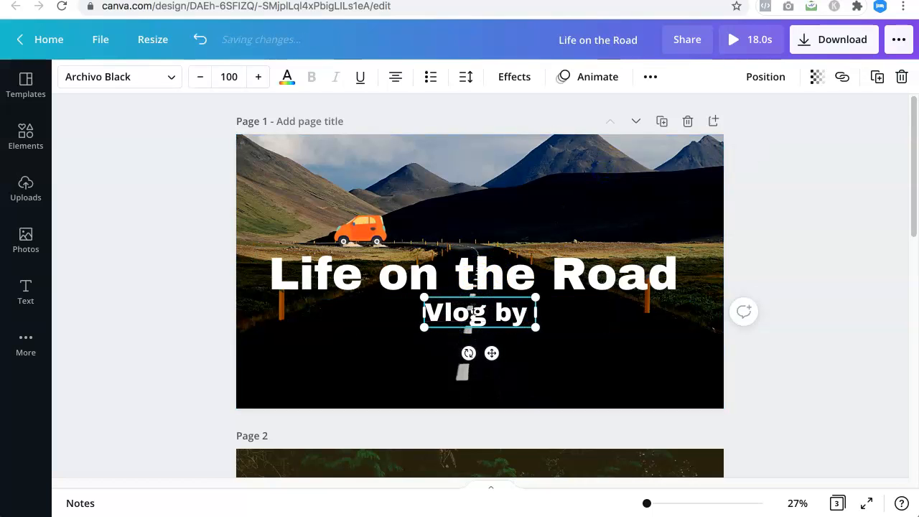
text(hn)
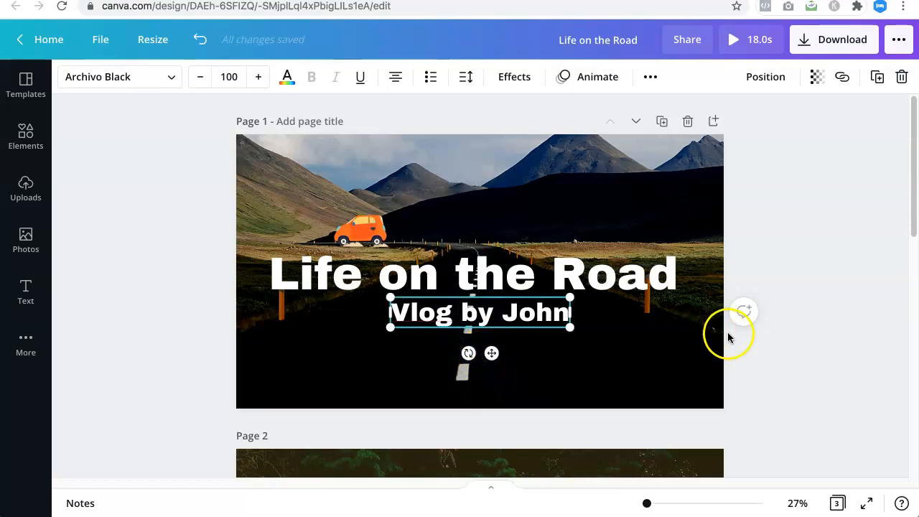
click(822, 311)
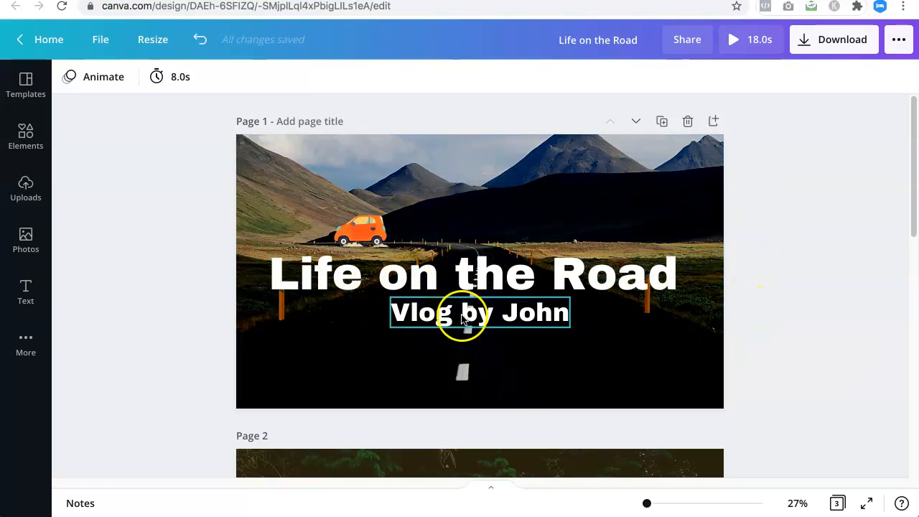
- Try the orange-red document colour as the background of page 1 and undo it
click(618, 160)
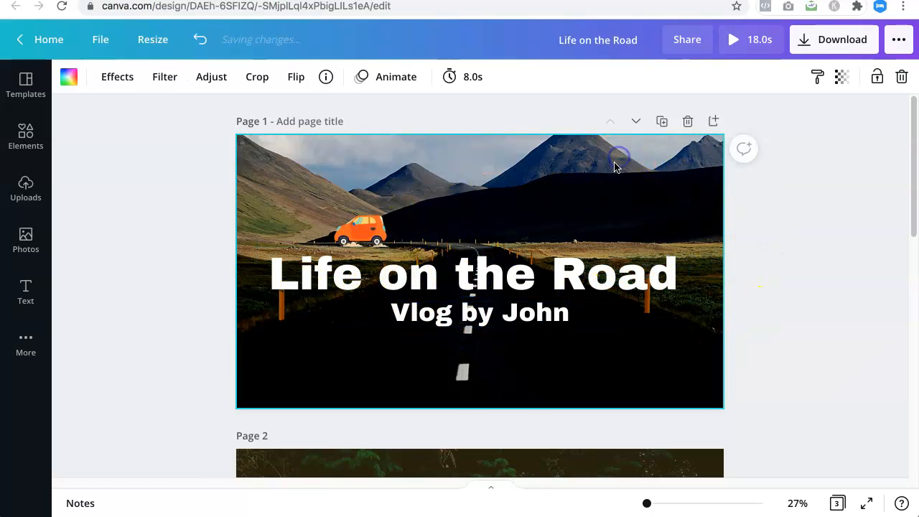
click(69, 81)
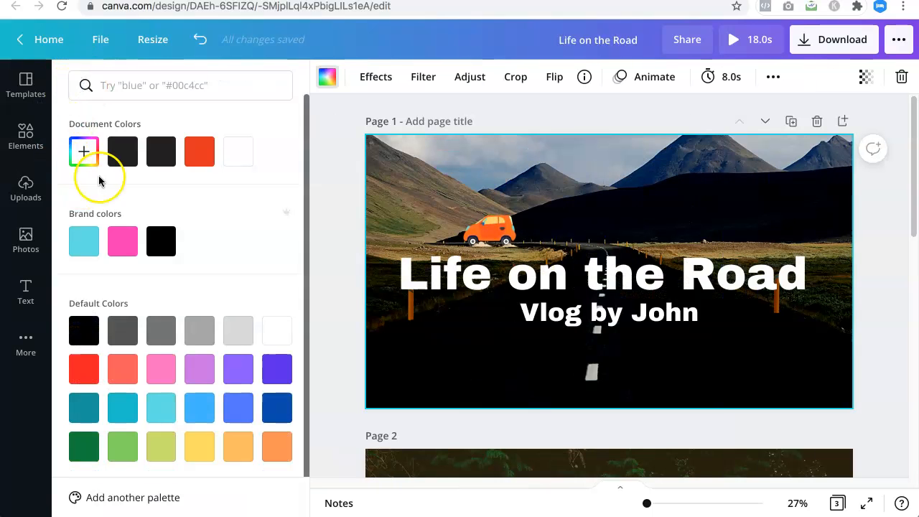
click(198, 153)
key(super+z)
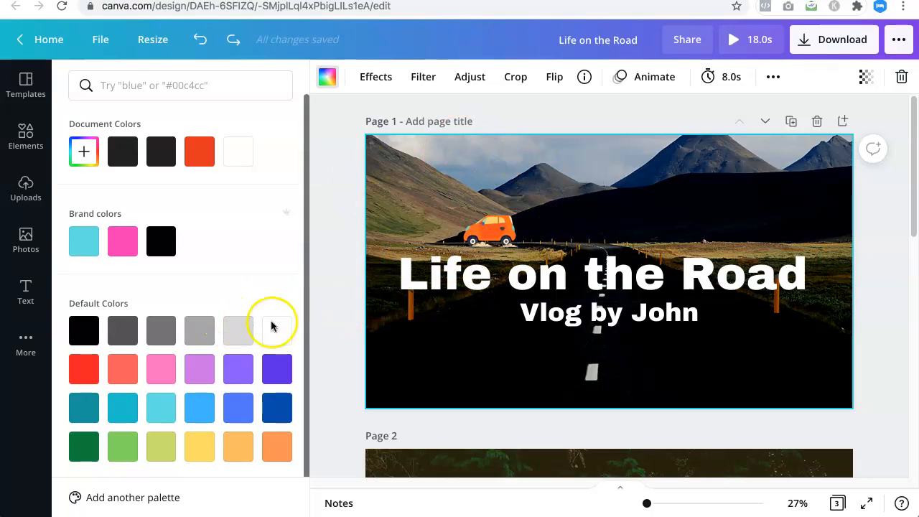
- Search the design elements for "gradient" in place of "car"
click(28, 138)
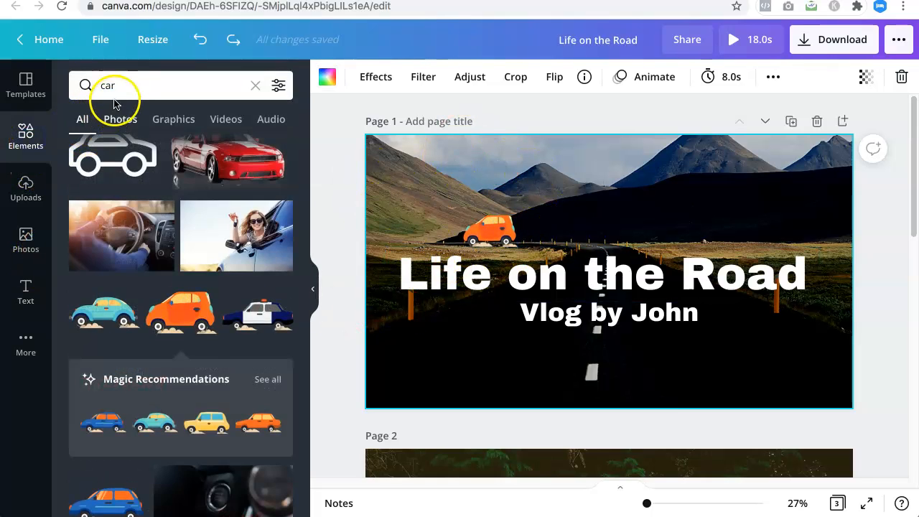
click(121, 89)
key(BackSpace)
key(BackSpace)
key(BackSpace)
text(gradient)
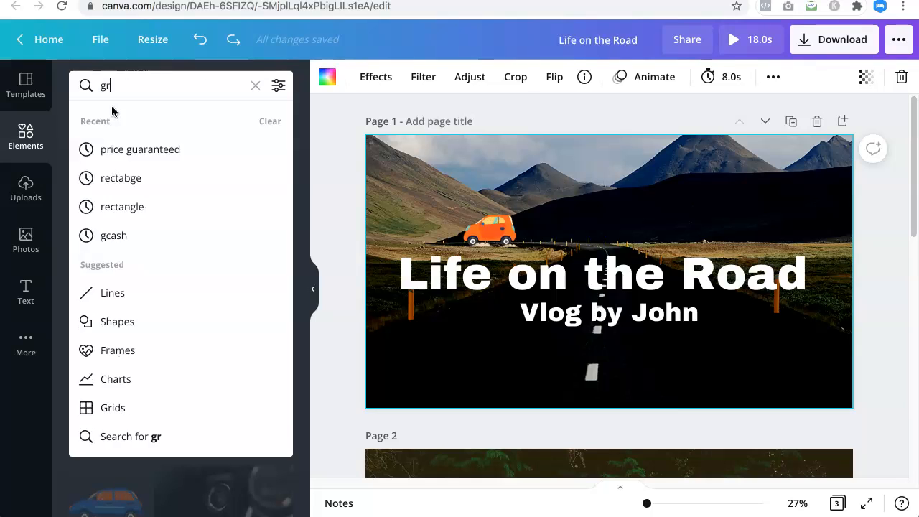
key(Return)
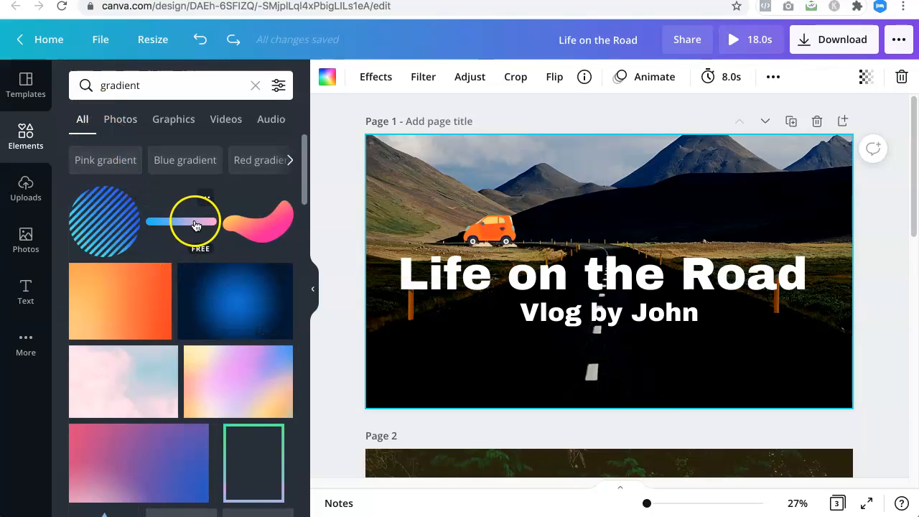
- Look through the gradient elements for one that suits the page 1 banner
scroll(185, 266, down, 3)
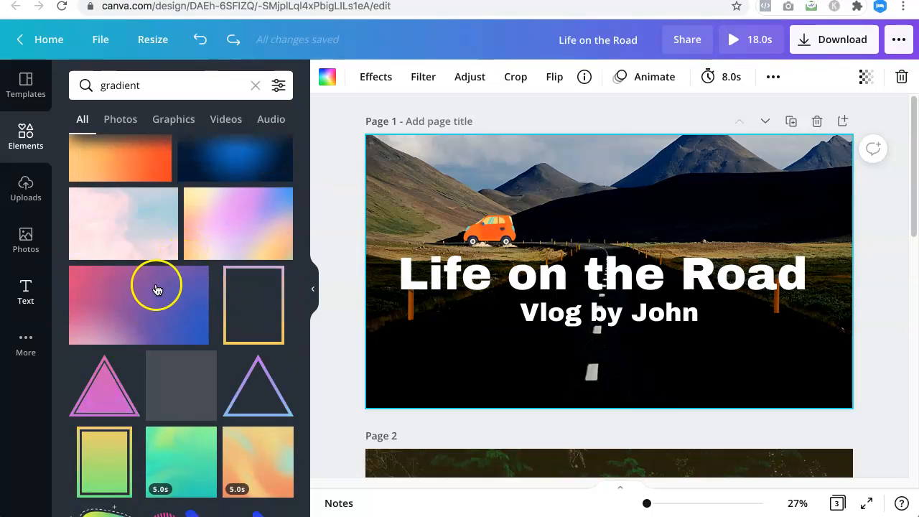
scroll(158, 283, down, 1)
scroll(197, 234, down, 3)
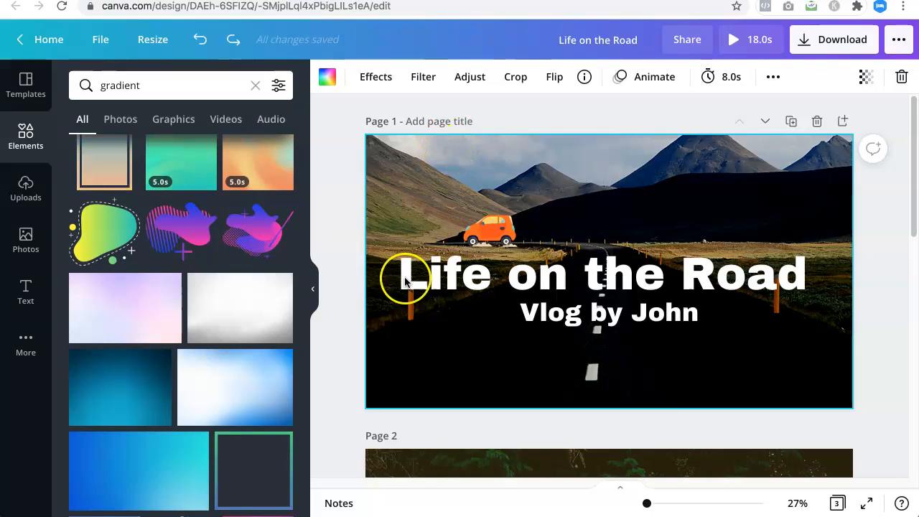
scroll(188, 329, down, 1)
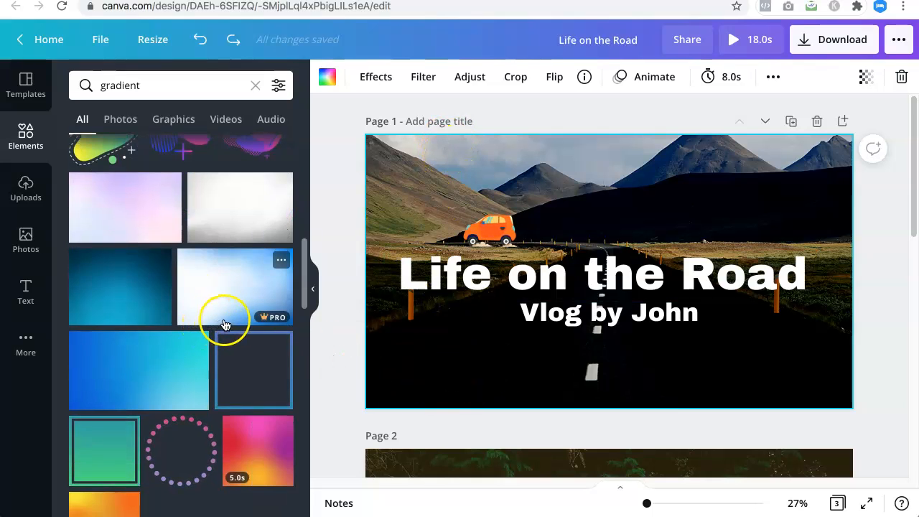
scroll(215, 301, up, 6)
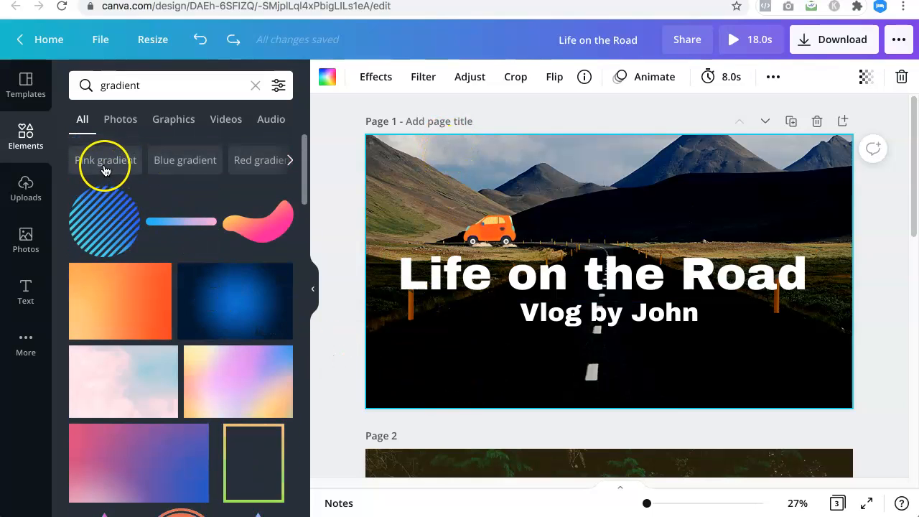
scroll(165, 355, down, 10)
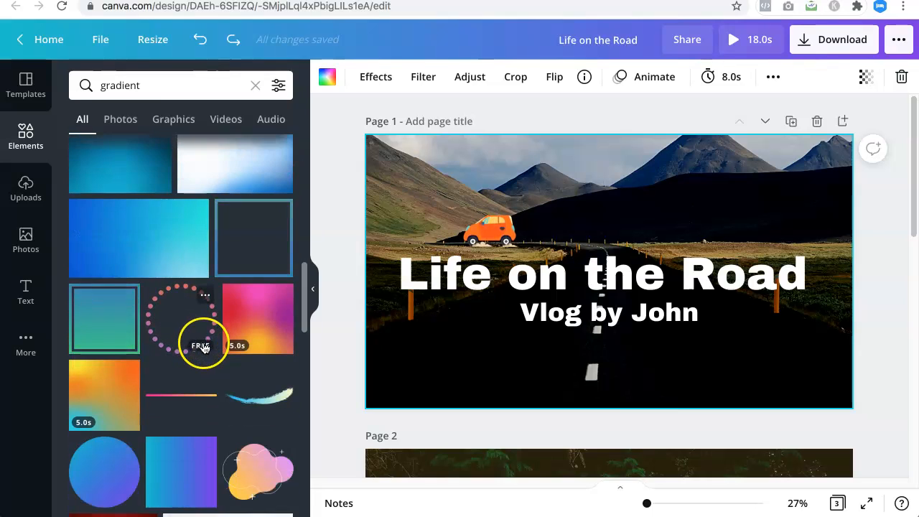
scroll(203, 348, down, 8)
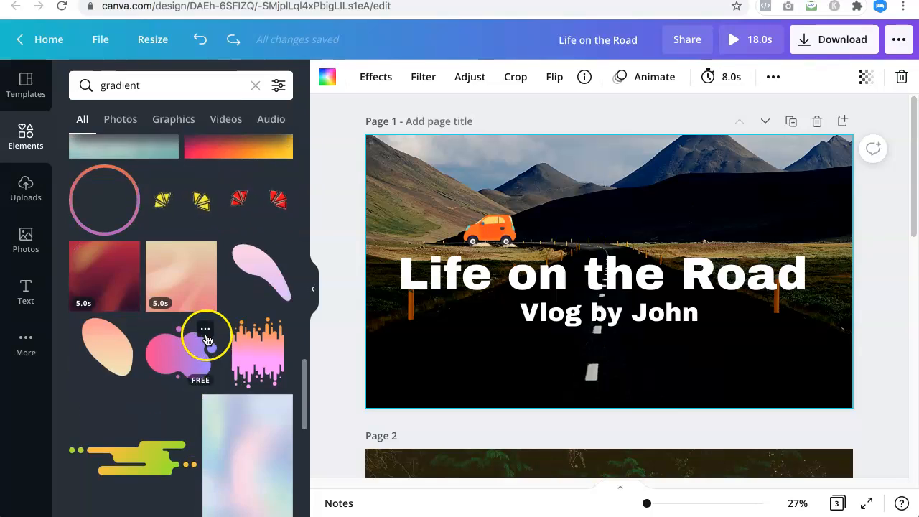
scroll(206, 339, down, 8)
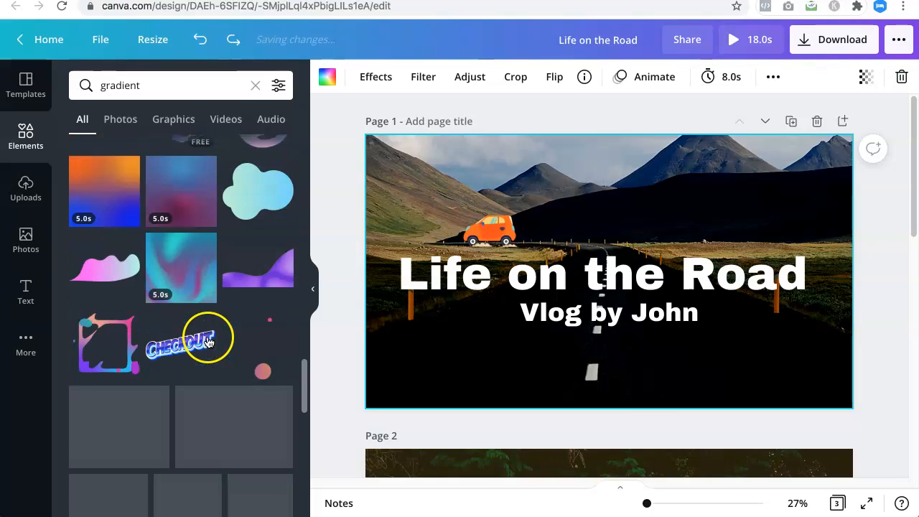
- Refine the element search to "gradient transparent" and limit the results to photos
click(168, 83)
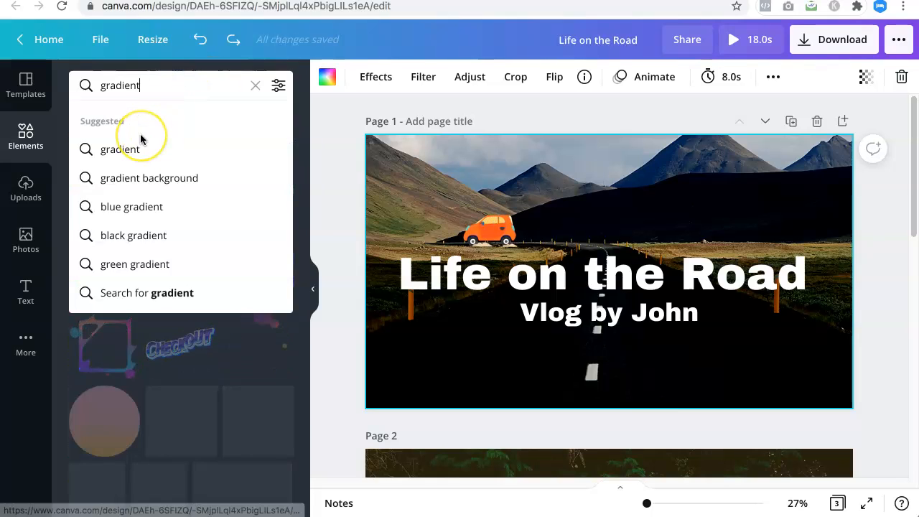
text(transsp)
text(parent)
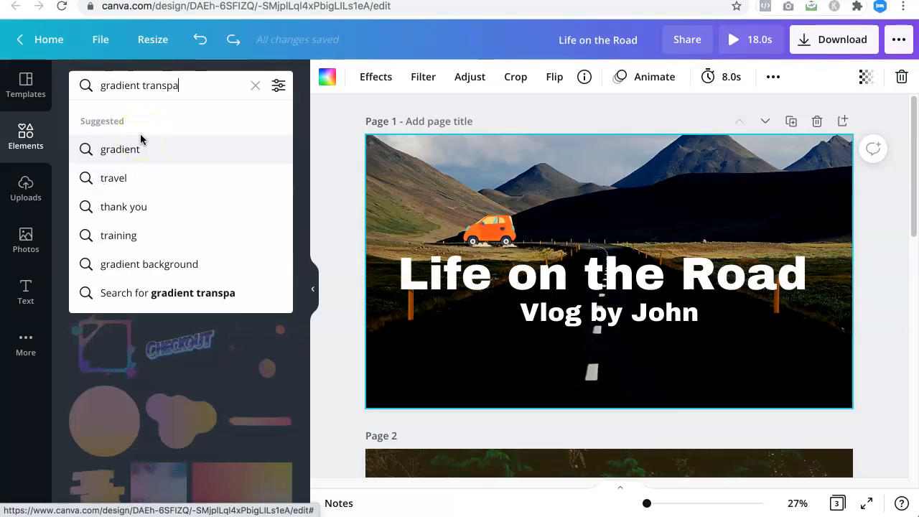
key(Return)
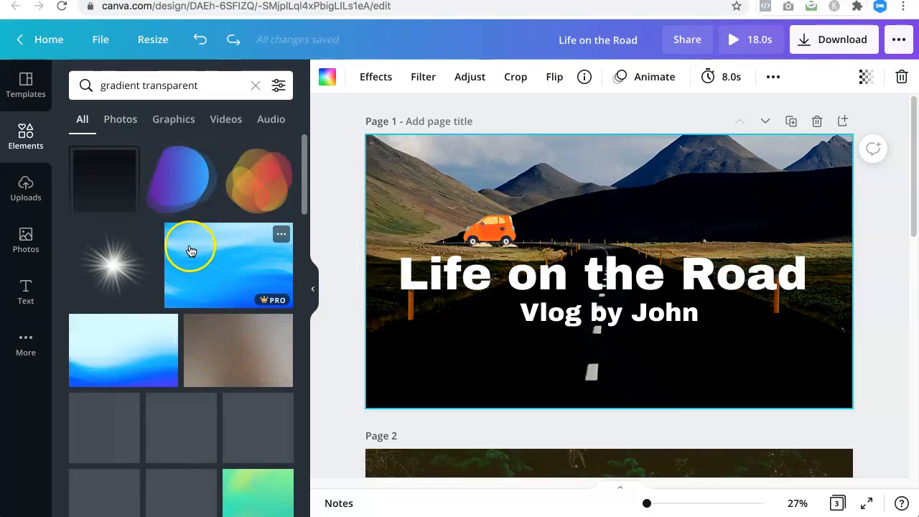
scroll(188, 248, down, 2)
scroll(185, 244, down, 2)
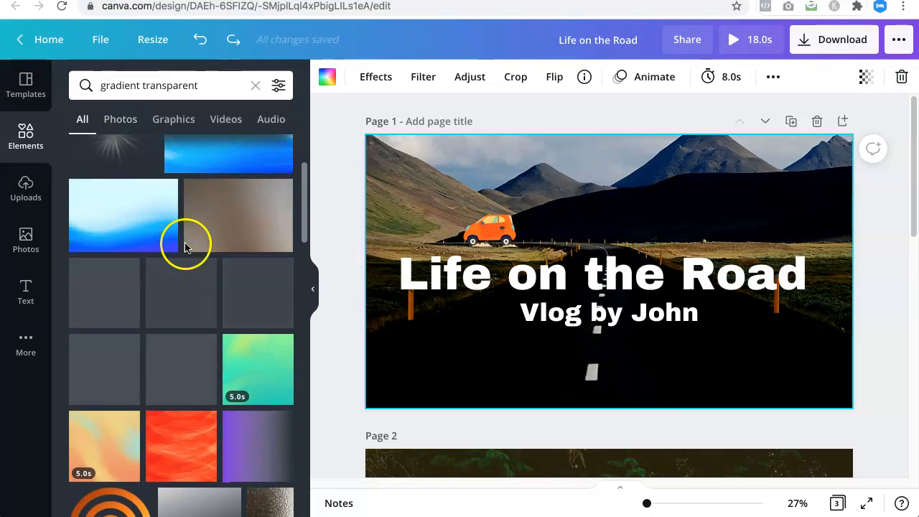
click(119, 123)
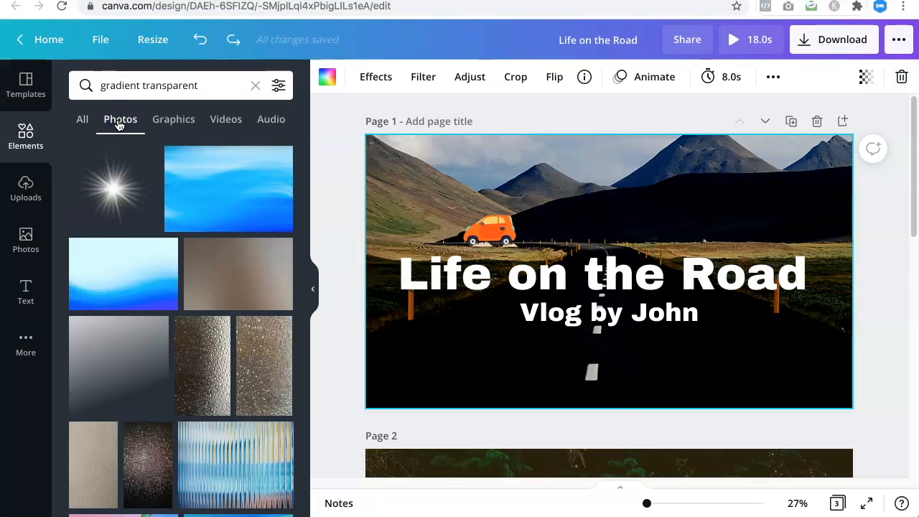
- Limit the gradient search to graphics and place the purple fading gradient near the top-left corner of page 1
click(155, 120)
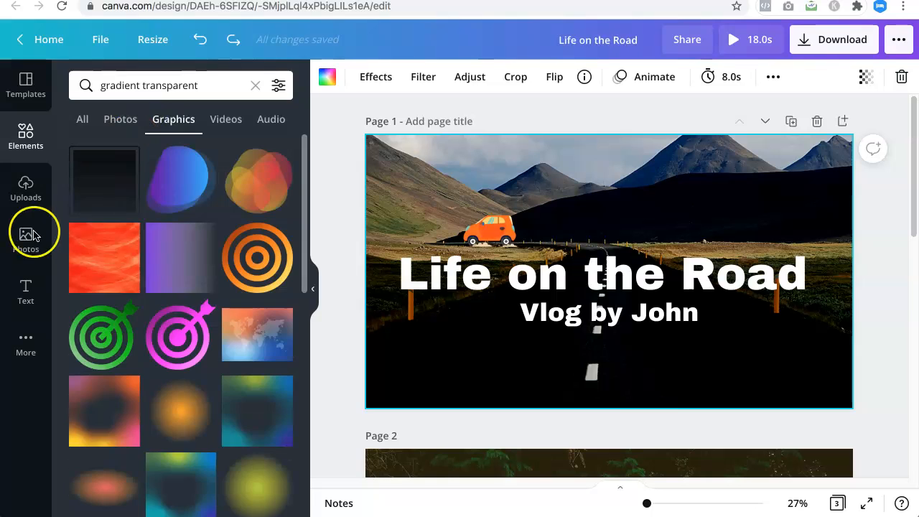
click(170, 257)
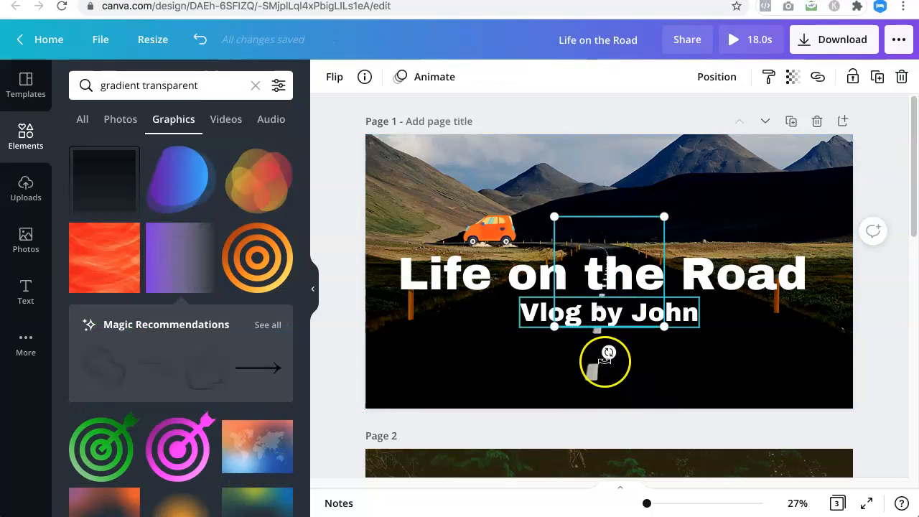
drag(585, 242, 393, 152)
click(324, 159)
click(424, 167)
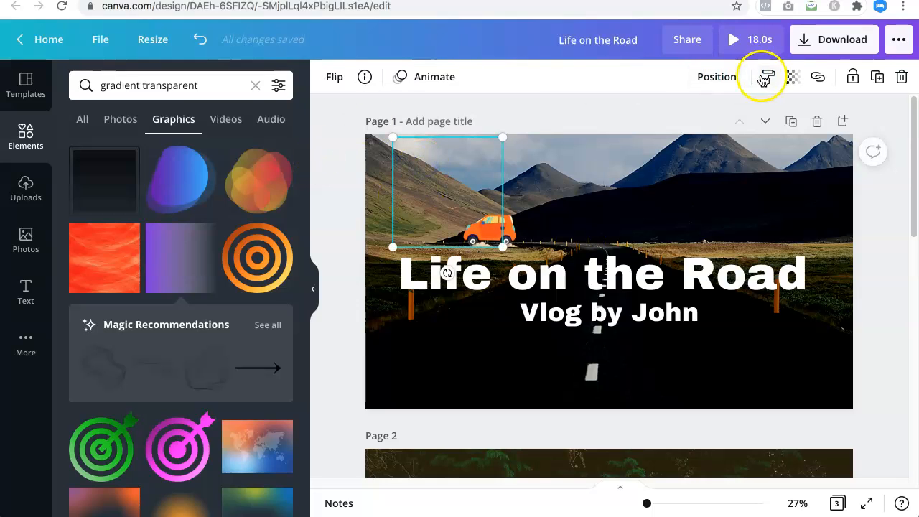
click(310, 295)
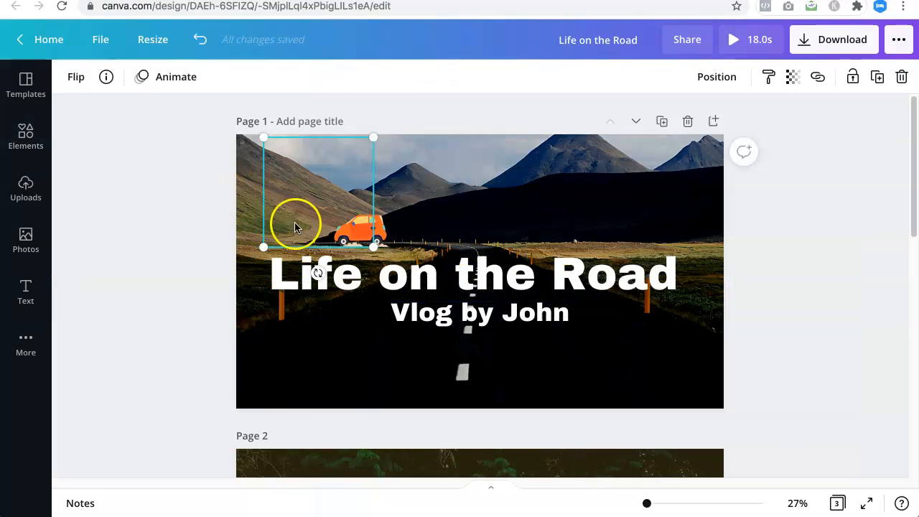
drag(433, 160, 291, 178)
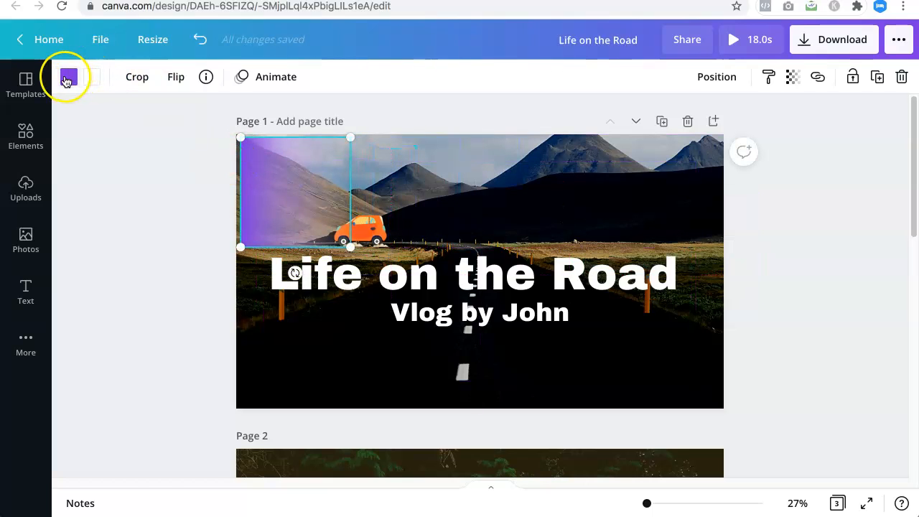
- Recolour the purple gradient with the bright red from the default colours
click(69, 77)
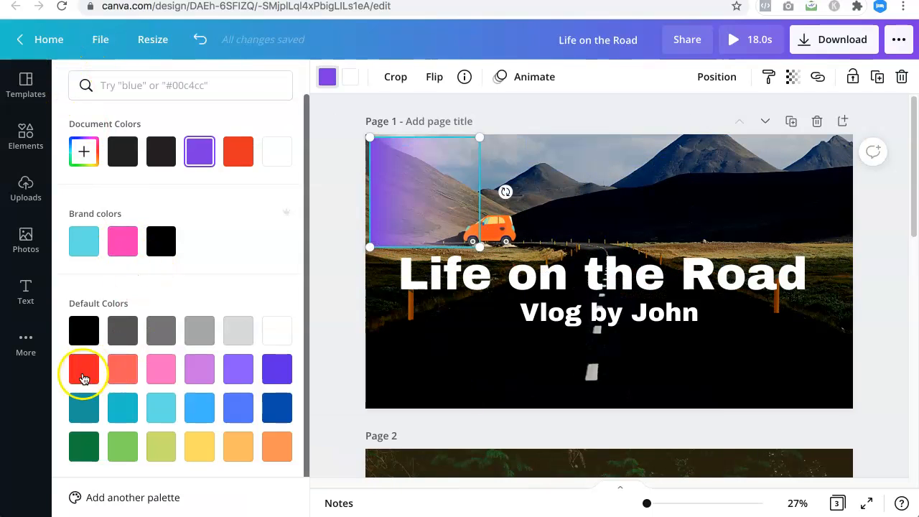
click(83, 369)
click(450, 224)
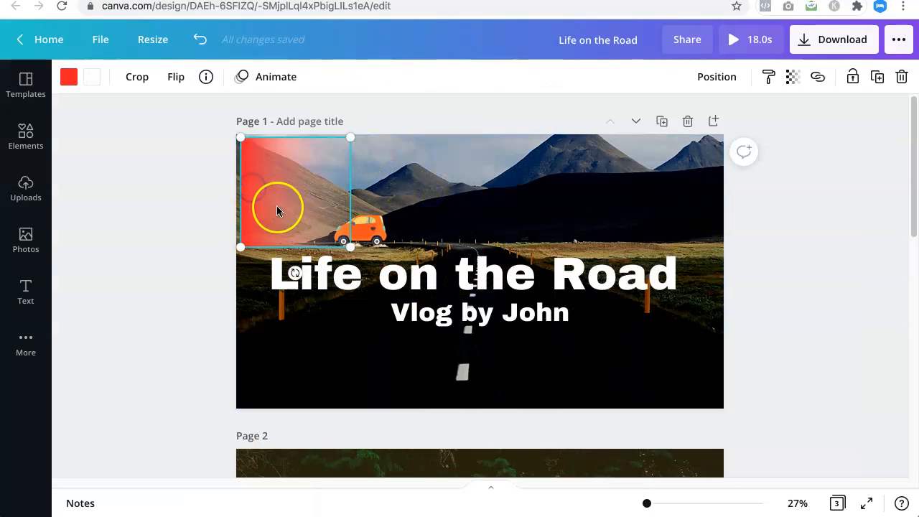
- Rotate the red gradient a quarter turn so it fades upward, and enlarge it to cover the whole of page 1
drag(277, 211, 256, 195)
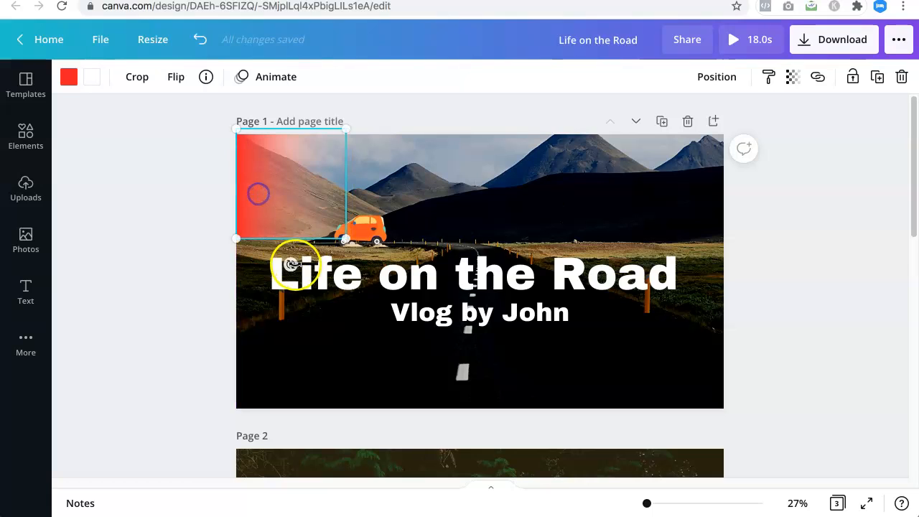
drag(291, 266, 371, 184)
mouse_move(296, 201)
mouse_down()
mouse_move(292, 255)
mouse_move(293, 195)
mouse_move(295, 204)
mouse_up()
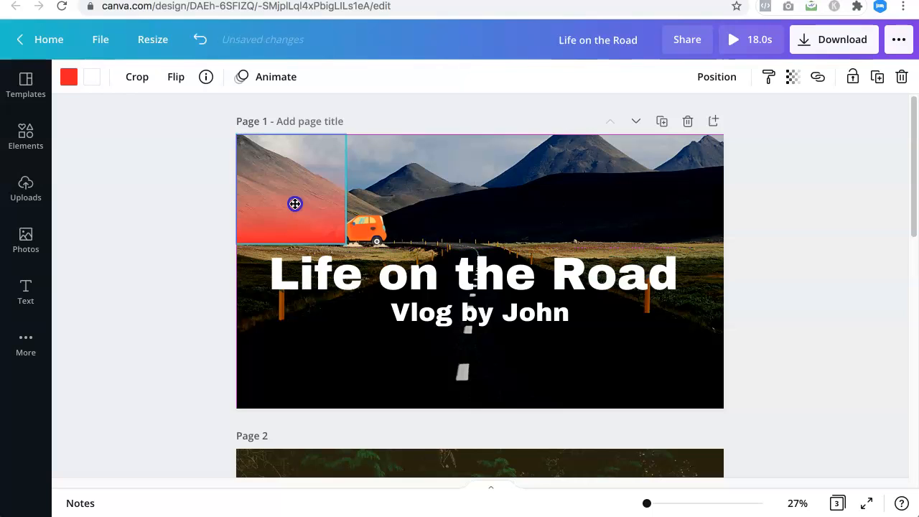
drag(346, 243, 900, 462)
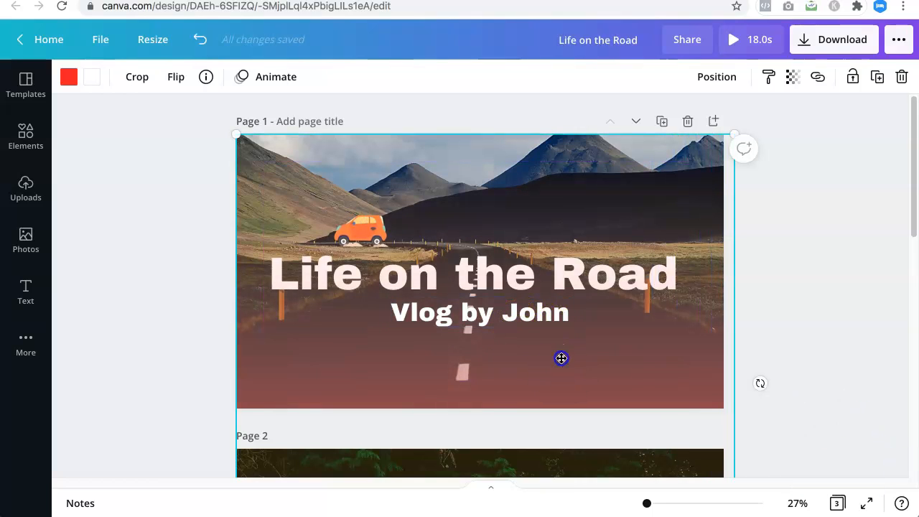
drag(579, 317, 559, 310)
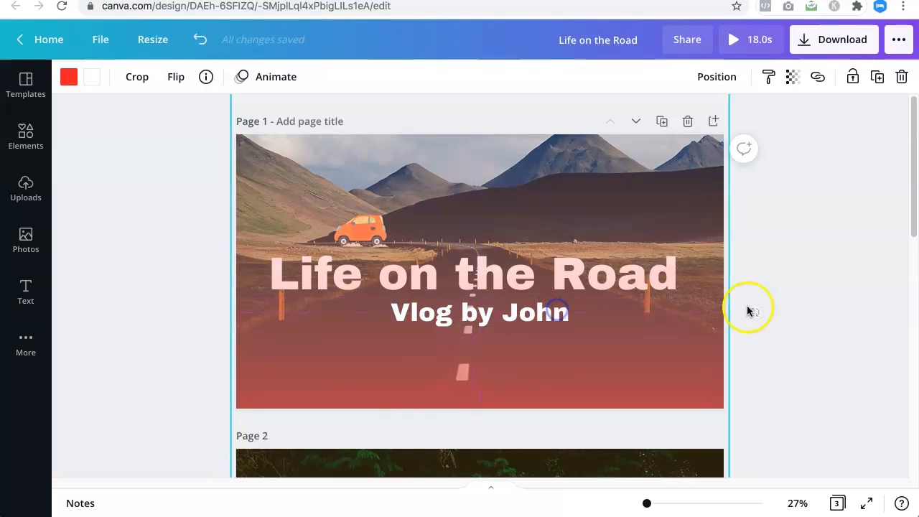
click(808, 302)
click(522, 275)
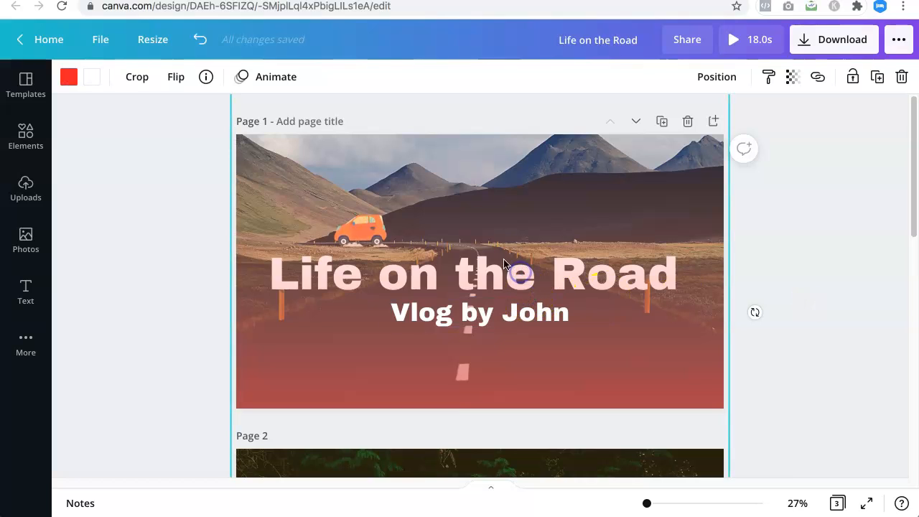
click(185, 271)
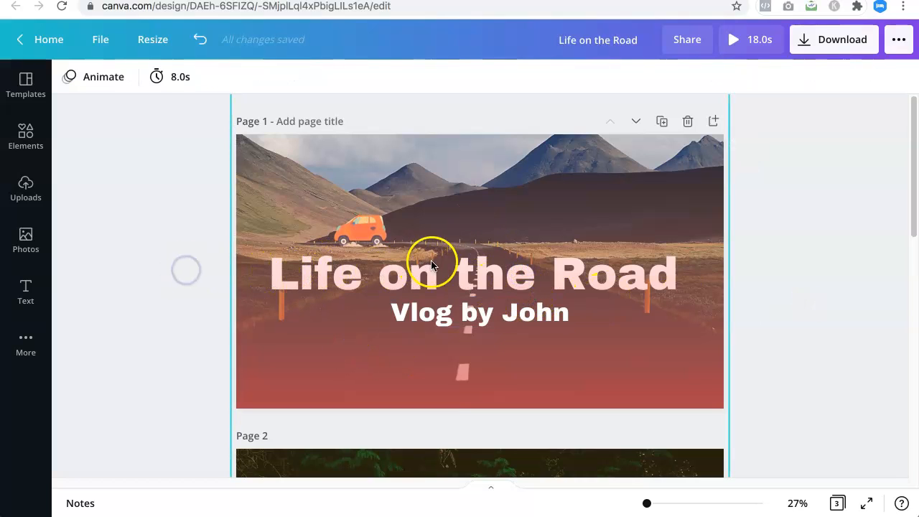
- Try shifting the gradient's layer order one level backward, one level forward and to the front
click(667, 169)
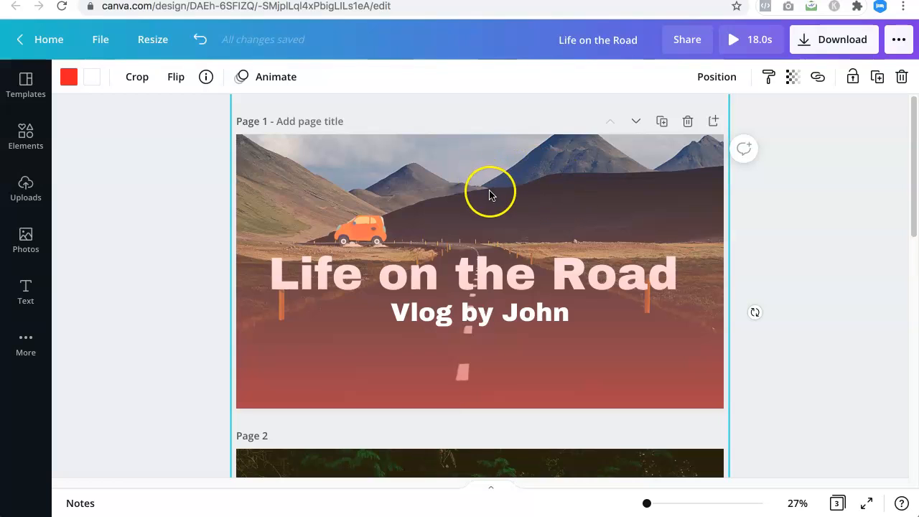
click(717, 76)
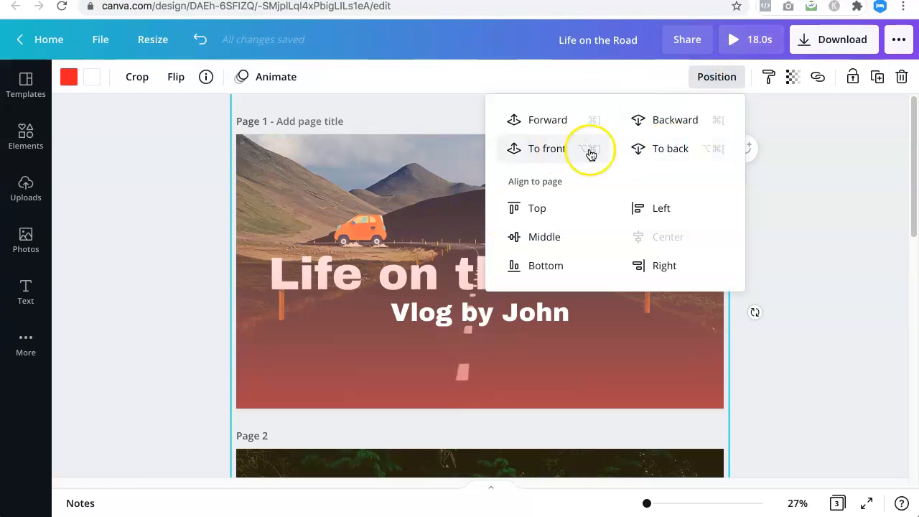
click(671, 120)
click(367, 269)
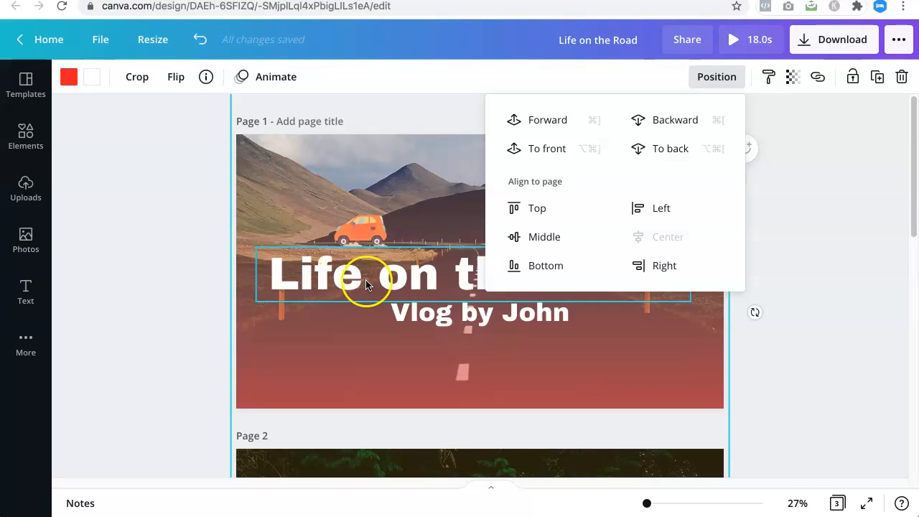
click(548, 123)
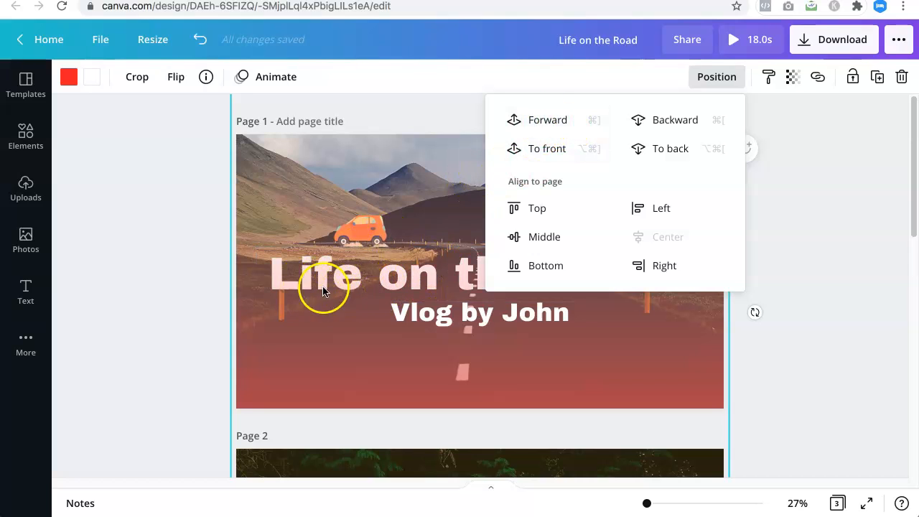
click(546, 149)
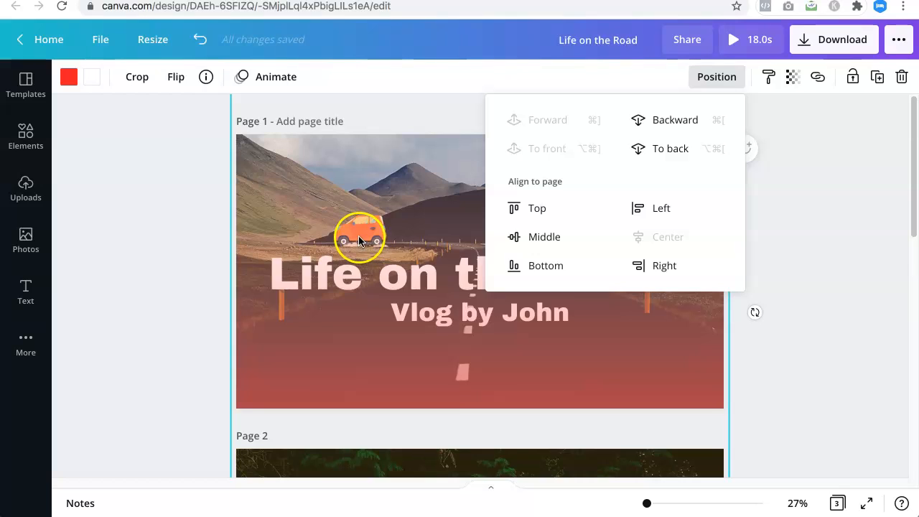
- Send the gradient backward until it lies behind the title, subheading and car graphic
click(678, 121)
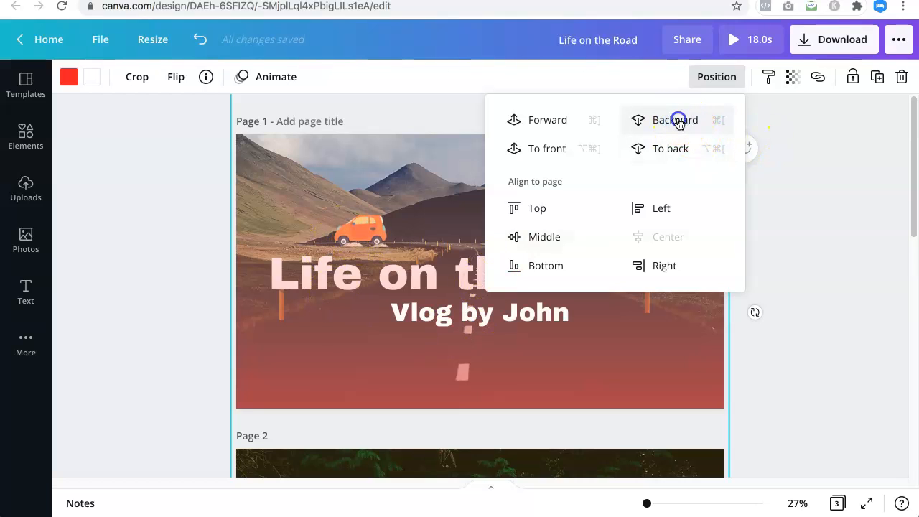
click(678, 121)
click(678, 120)
click(676, 120)
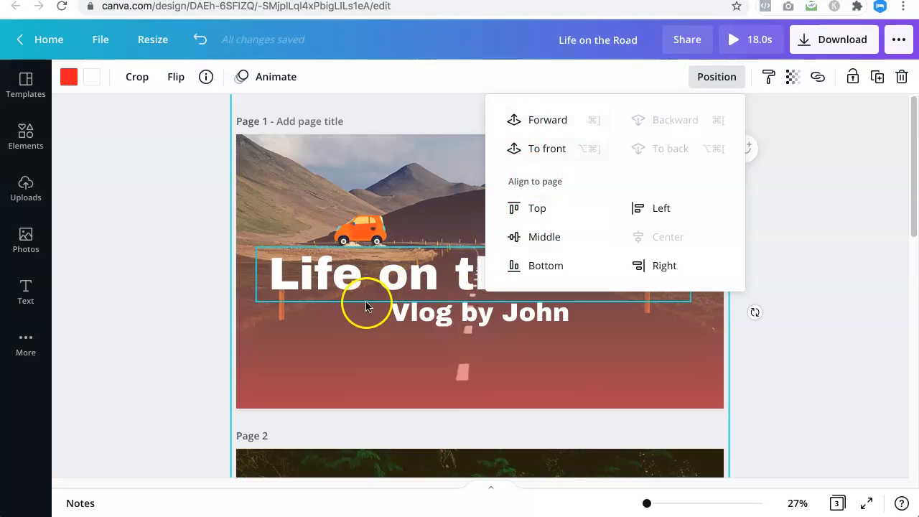
click(154, 319)
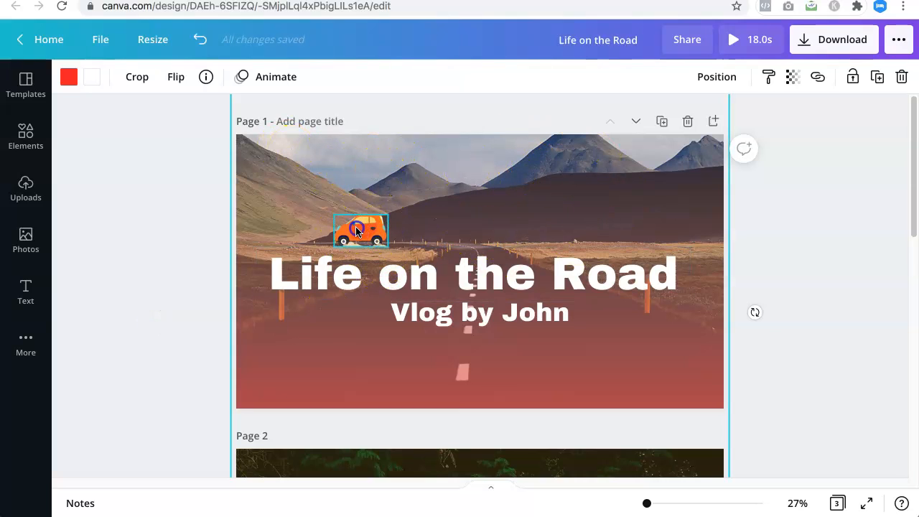
click(822, 229)
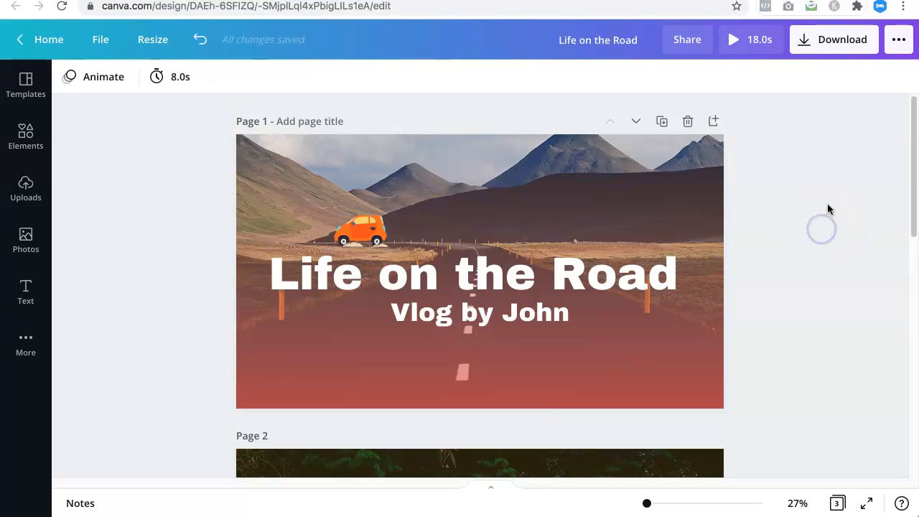
- Review the page 1 banner with its title, subheading and red gradient, and compare it with page 2
scroll(569, 247, down, 1)
click(577, 254)
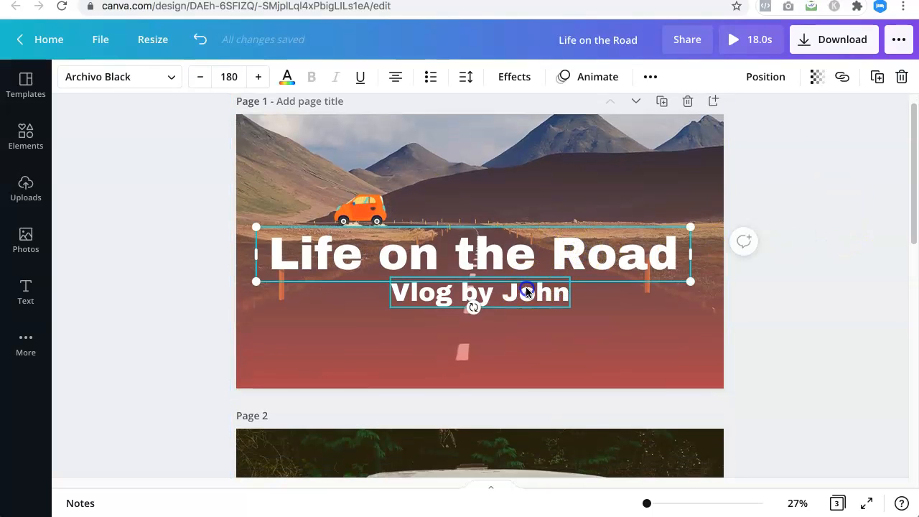
click(823, 255)
scroll(827, 232, down, 1)
scroll(827, 232, up, 2)
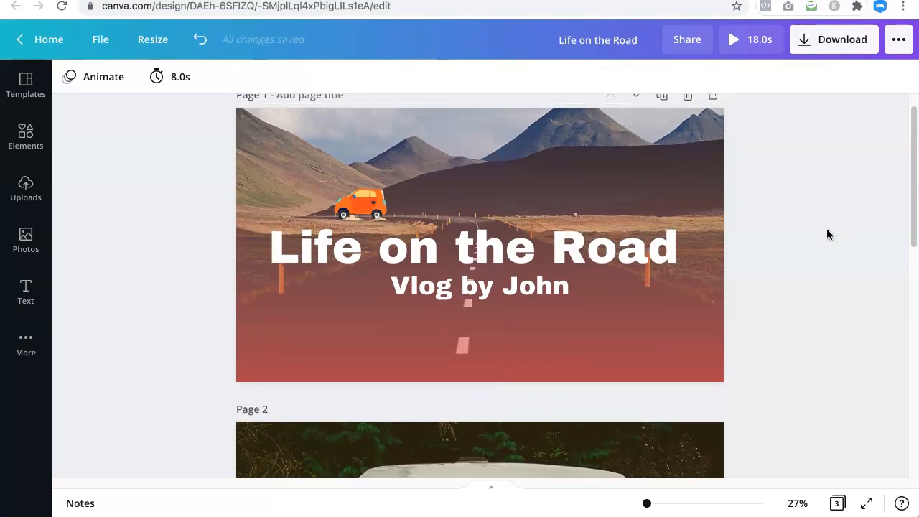
scroll(782, 244, down, 7)
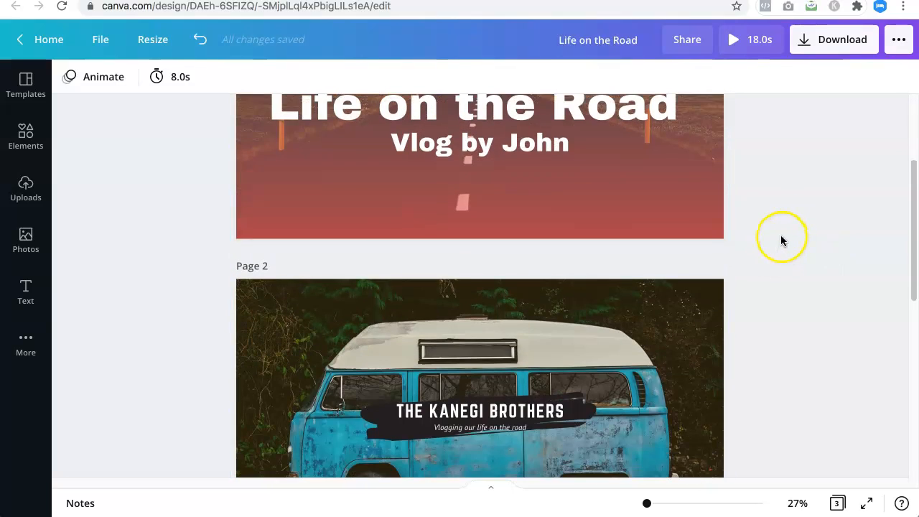
scroll(778, 239, up, 5)
scroll(775, 234, down, 5)
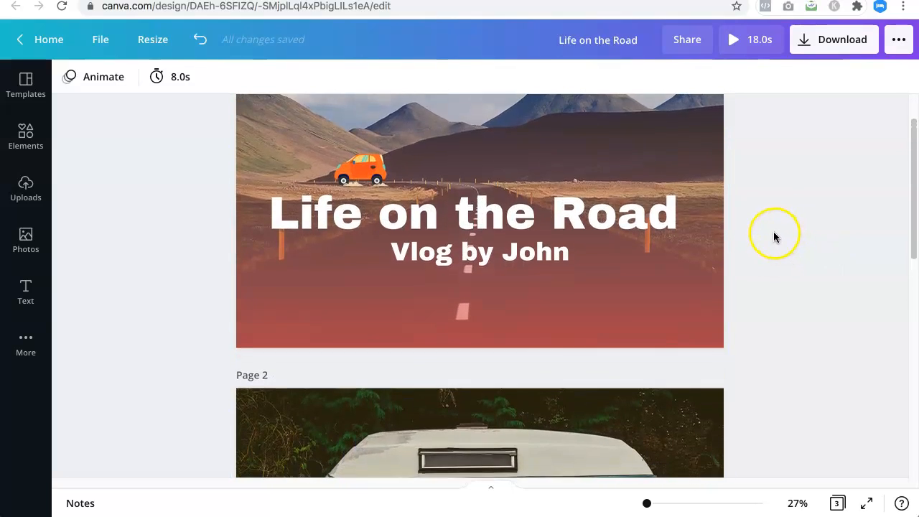
- Delete the two unused template pages, page 2 with the blue van and page 3 with the orange background
scroll(761, 237, down, 5)
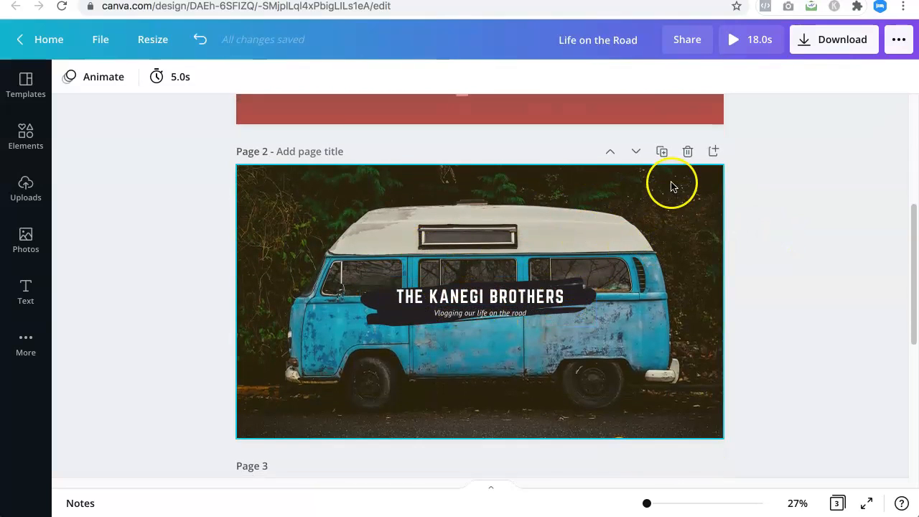
scroll(647, 216, down, 14)
scroll(538, 222, up, 6)
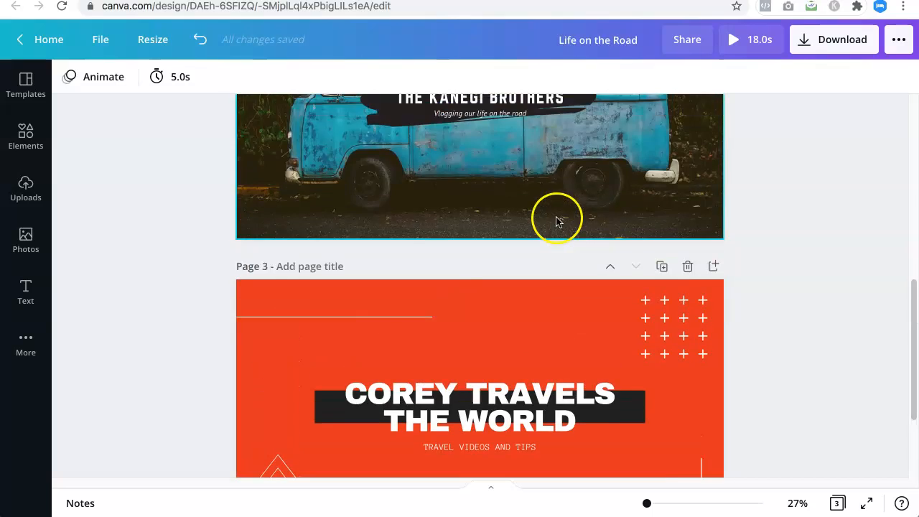
scroll(561, 223, up, 11)
click(687, 217)
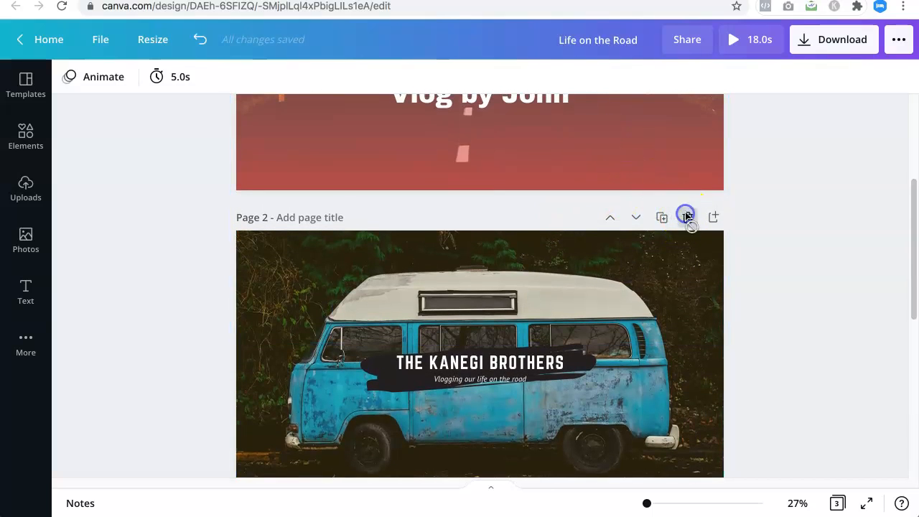
click(687, 216)
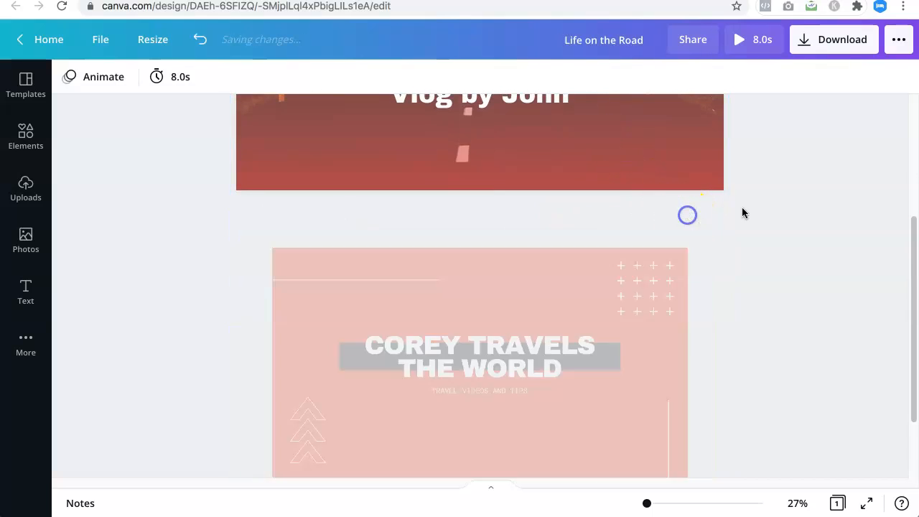
- Rename the design as "your-youtube-channel-name-art"
click(602, 38)
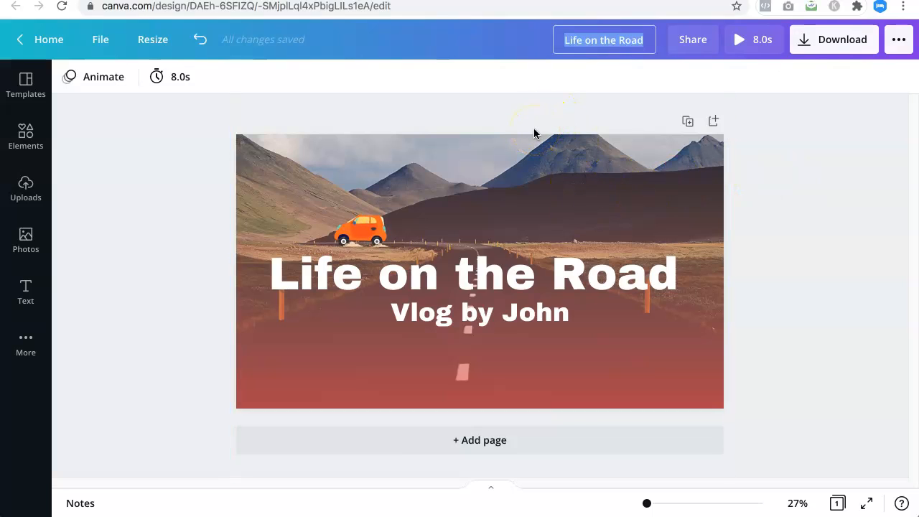
text(lif)
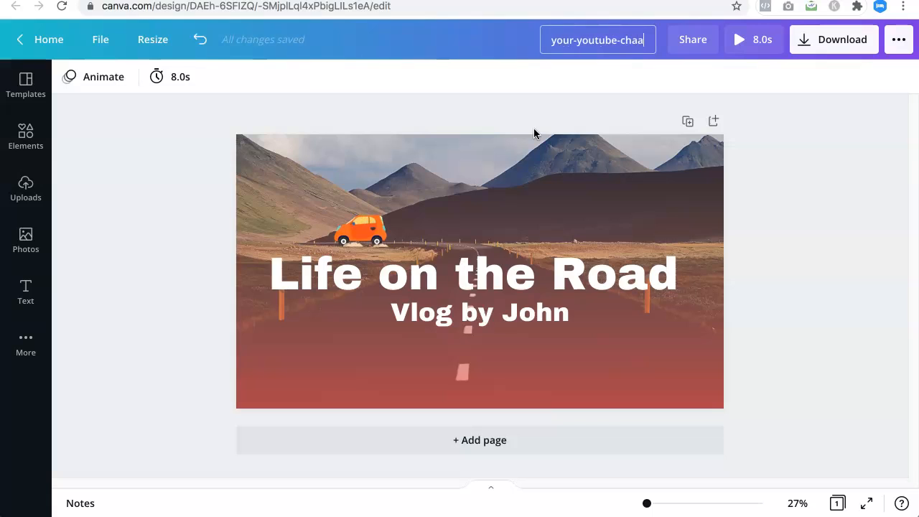
text(l)
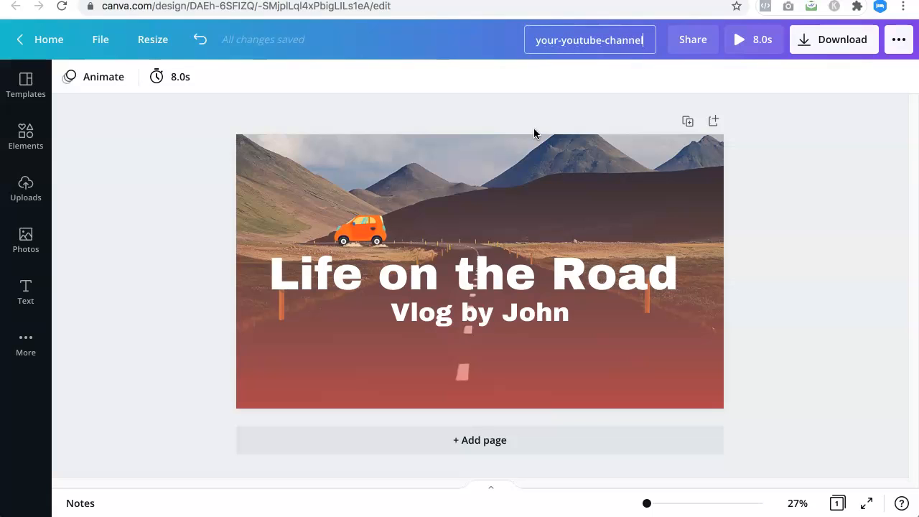
text(-name-art)
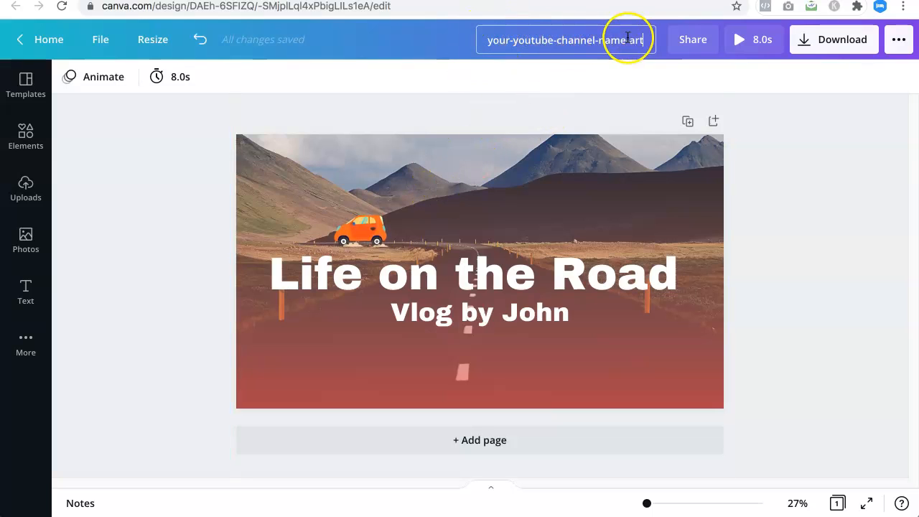
click(862, 160)
click(574, 42)
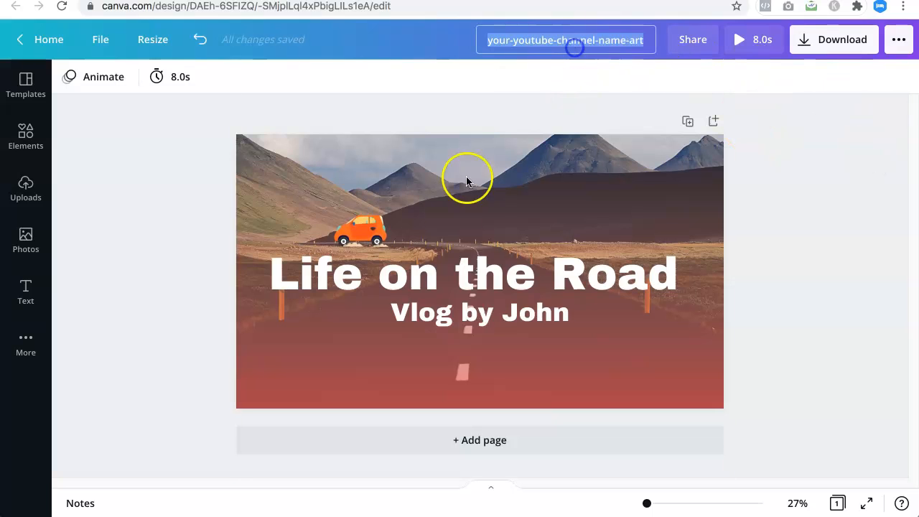
- Download the finished banner as a PNG image instead of the suggested GIF, and close the save confirmation
click(831, 132)
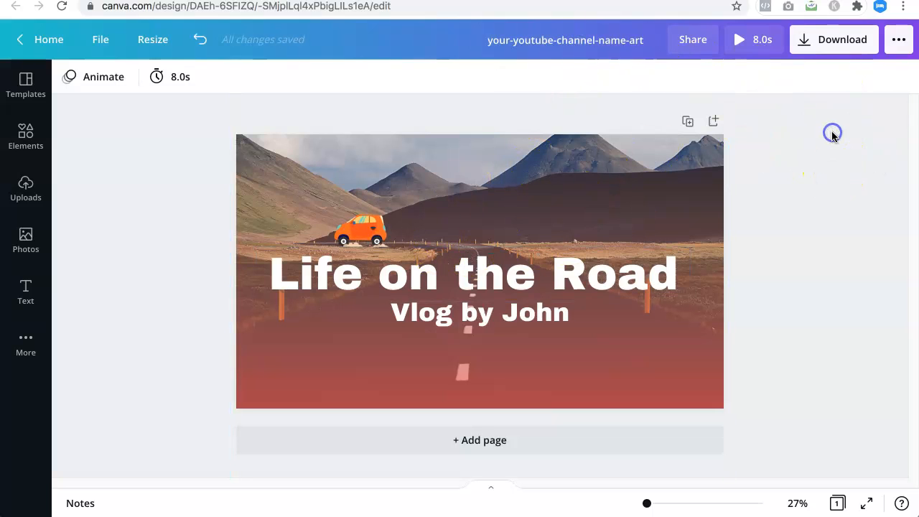
click(824, 43)
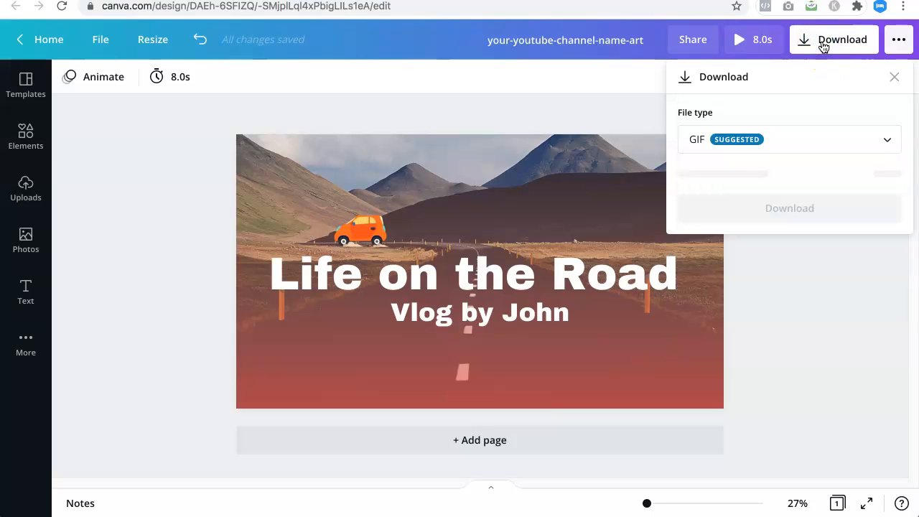
click(758, 147)
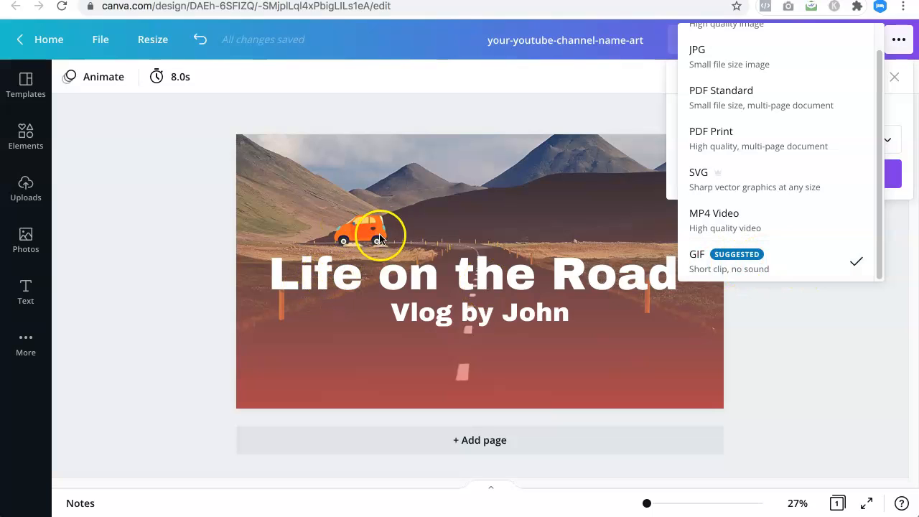
scroll(838, 134, up, 2)
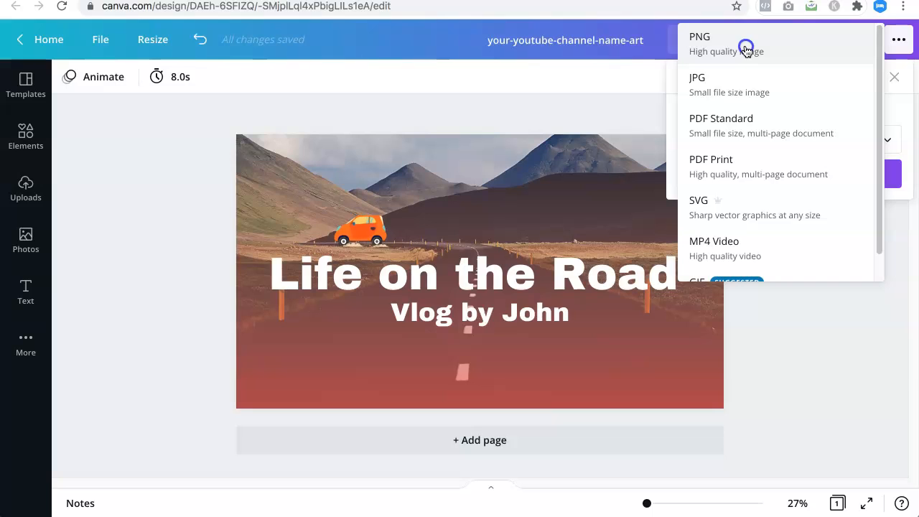
click(747, 49)
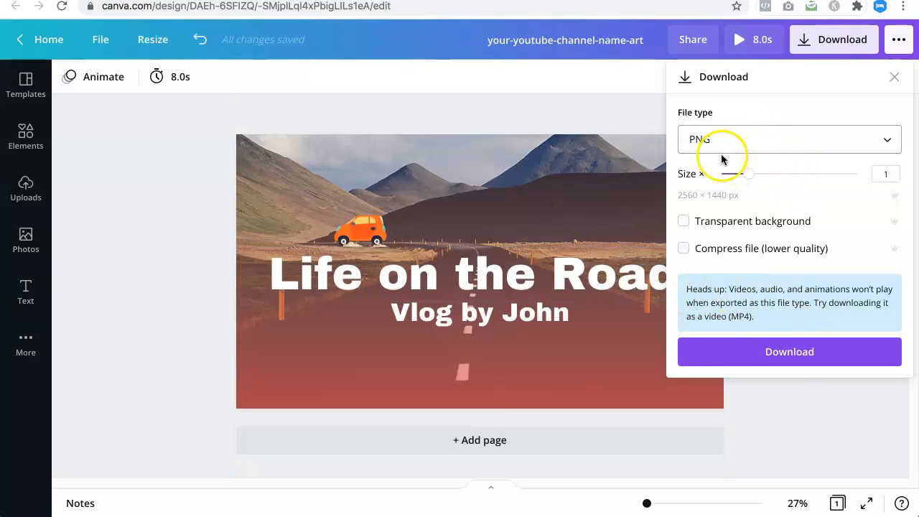
click(766, 356)
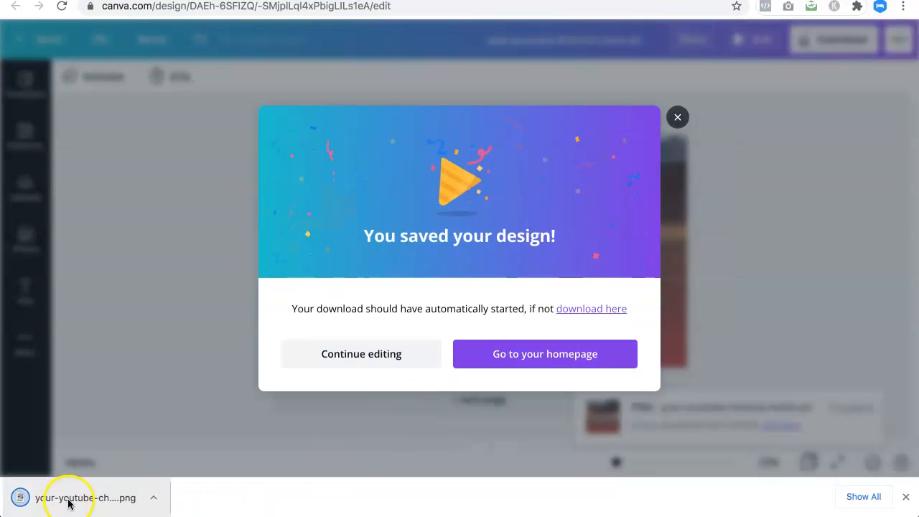
click(679, 118)
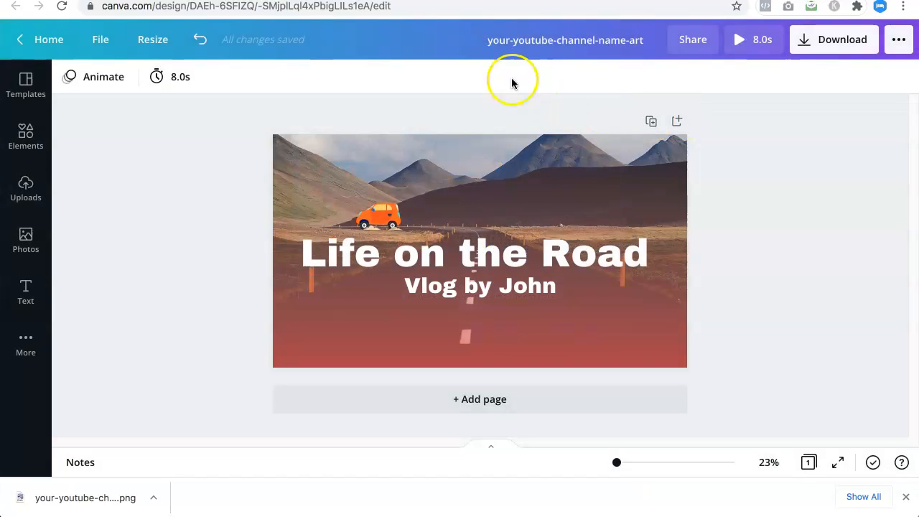